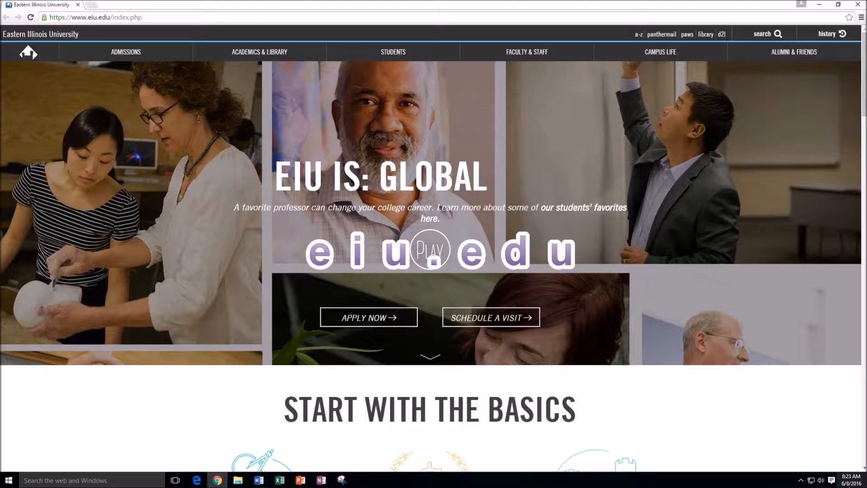
# Open the PantherMail login from the university home page and sign in with the EIU NetID and account password.
pyautogui.click(667, 35)
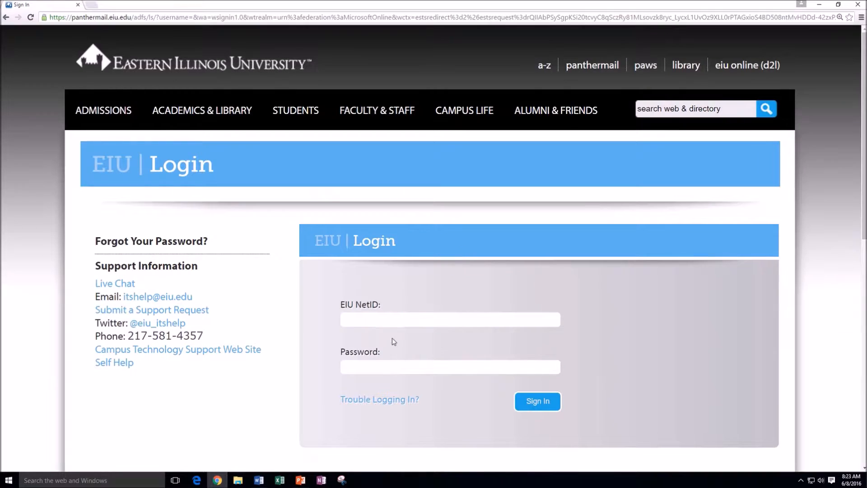
pyautogui.click(370, 316)
pyautogui.write('demo')
pyautogui.press('Down')
pyautogui.press('Return')
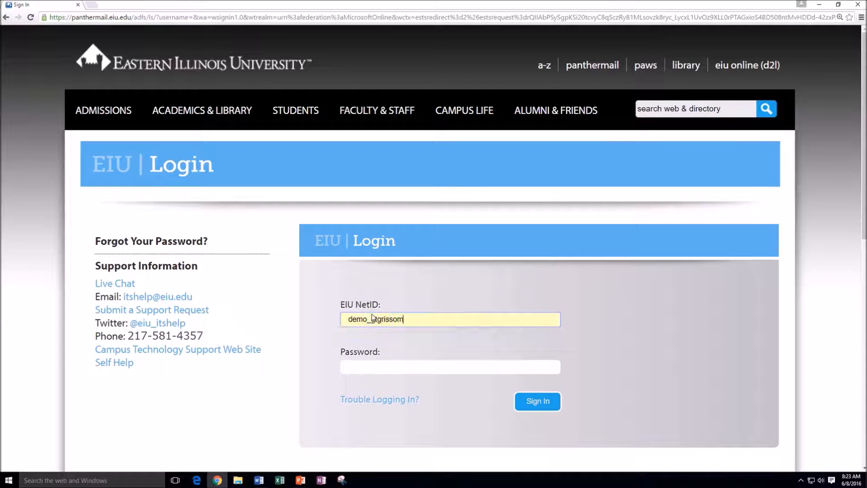
pyautogui.click(443, 367)
pyautogui.write('****')
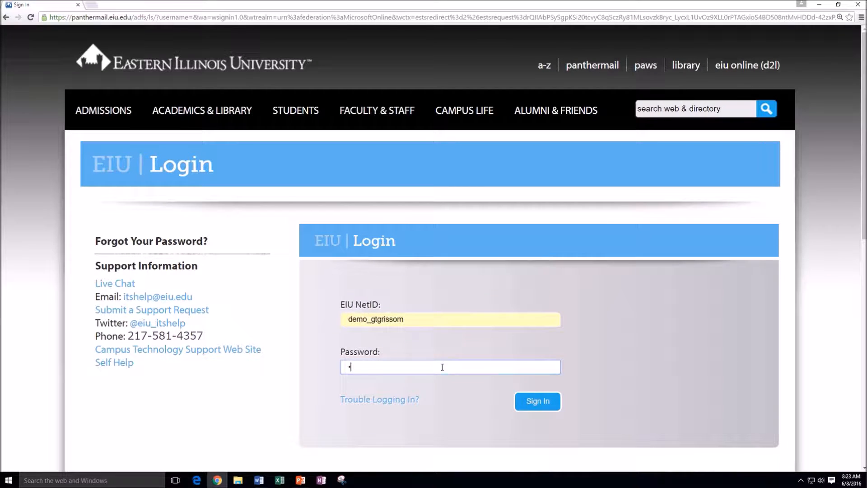
pyautogui.write('****')
pyautogui.press('Return')
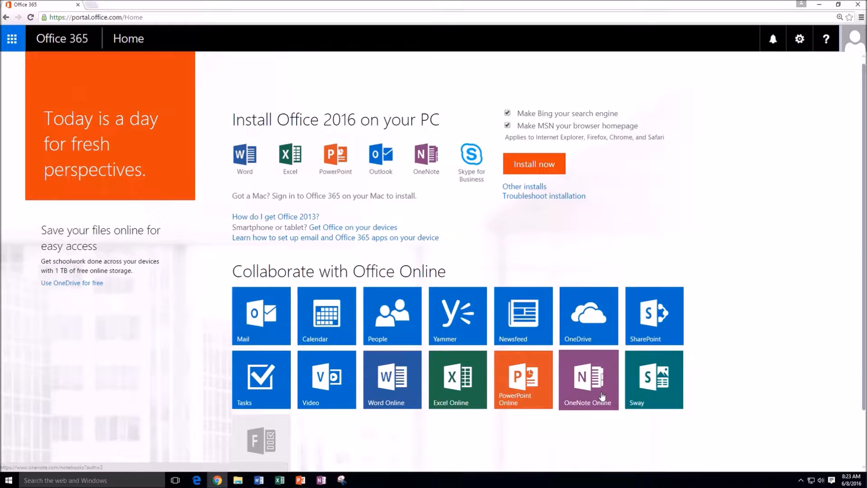
# Open OneDrive and go to the OneNote Notebooks folder inside the ay1617 folder.
pyautogui.click(602, 317)
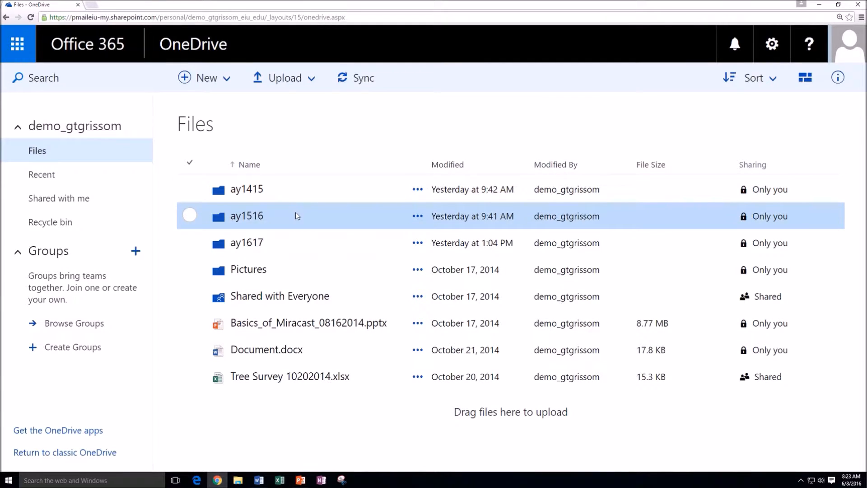
pyautogui.click(254, 244)
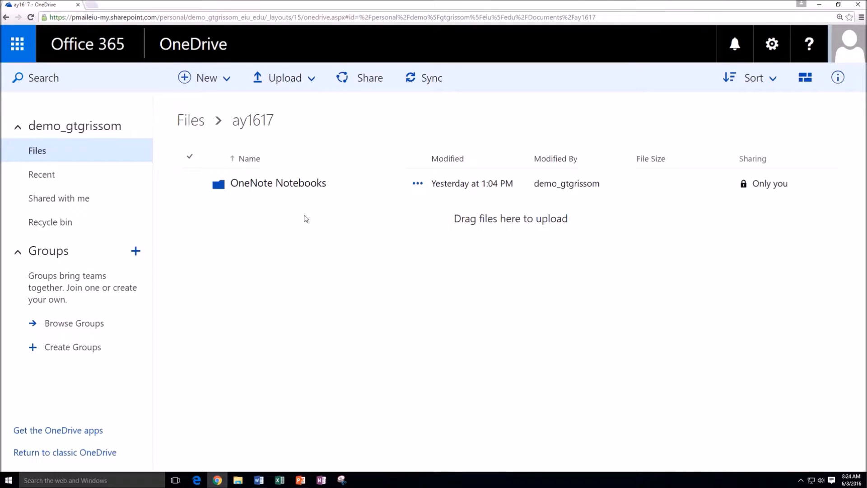
pyautogui.click(292, 189)
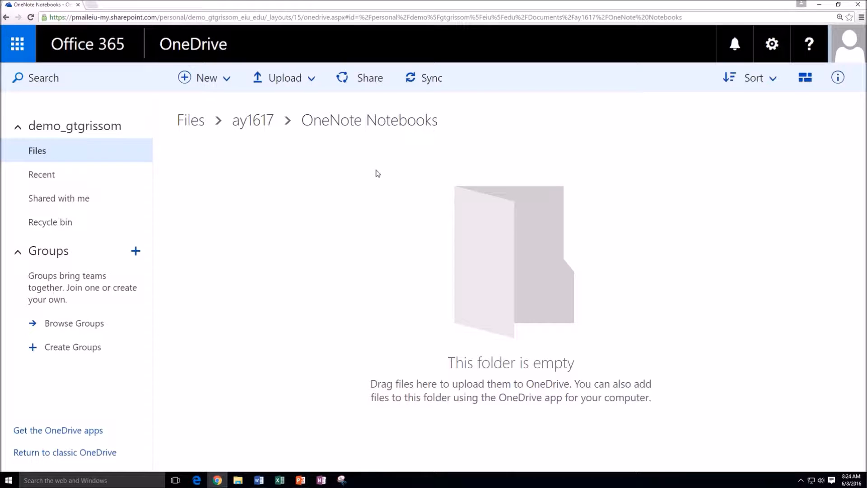
# Create a OneNote notebook named "Earth Science 101 - Summer 2016" in the current folder.
pyautogui.click(186, 81)
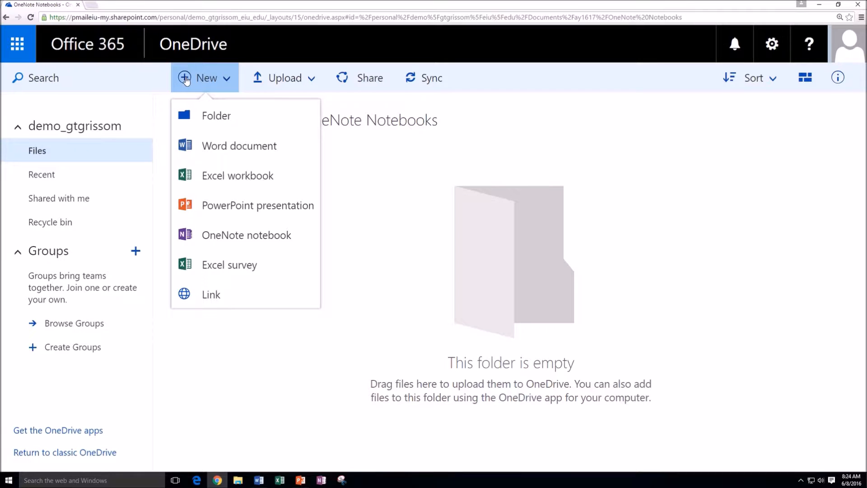
pyautogui.click(213, 235)
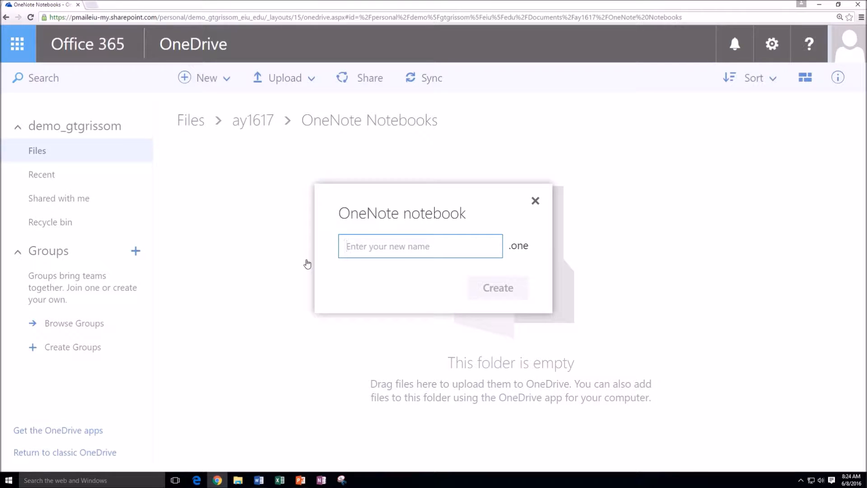
pyautogui.write('Earth Science 101 -')
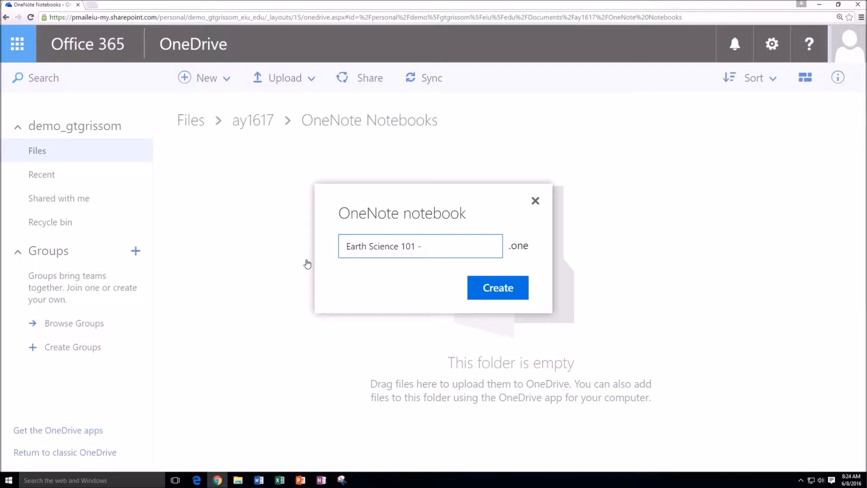
pyautogui.write(' Summer 2016')
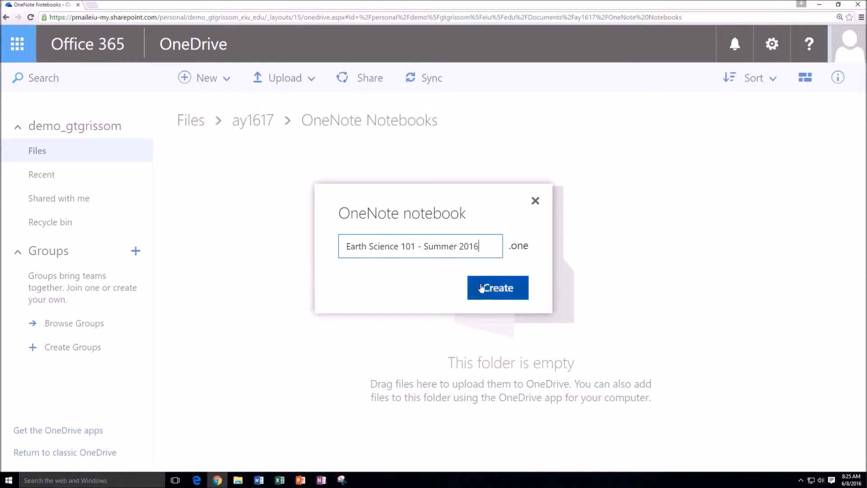
pyautogui.click(494, 289)
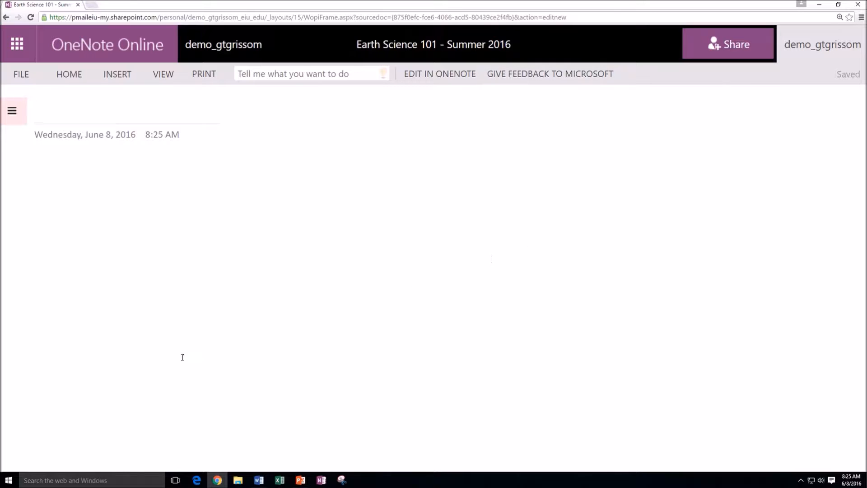
# Title the notebook's untitled first page "Welcome to Earth Science 101".
pyautogui.click(13, 111)
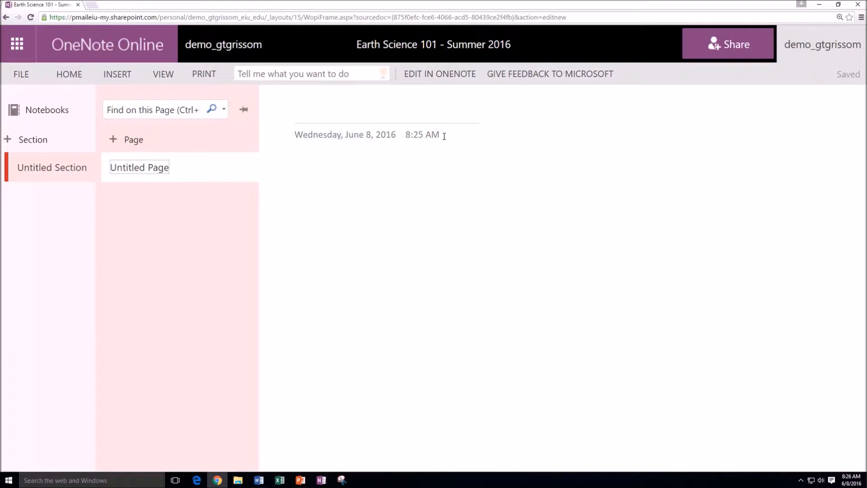
pyautogui.click(314, 112)
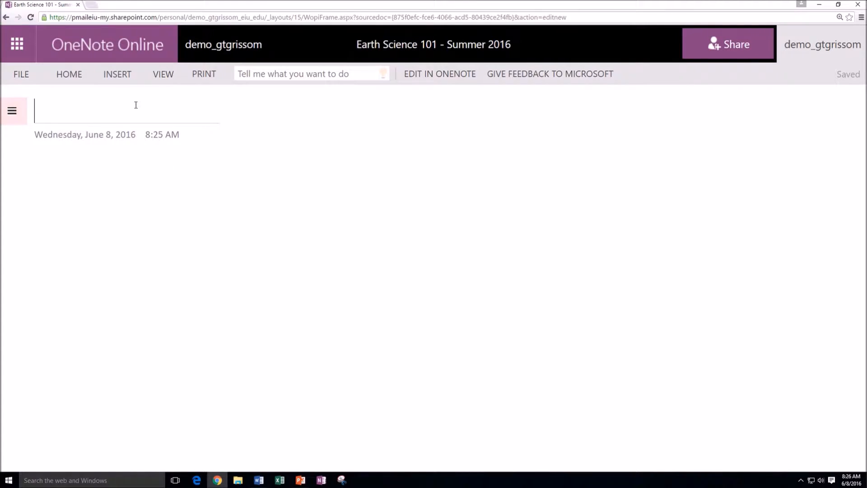
pyautogui.write('Welcome to Earth Science 101')
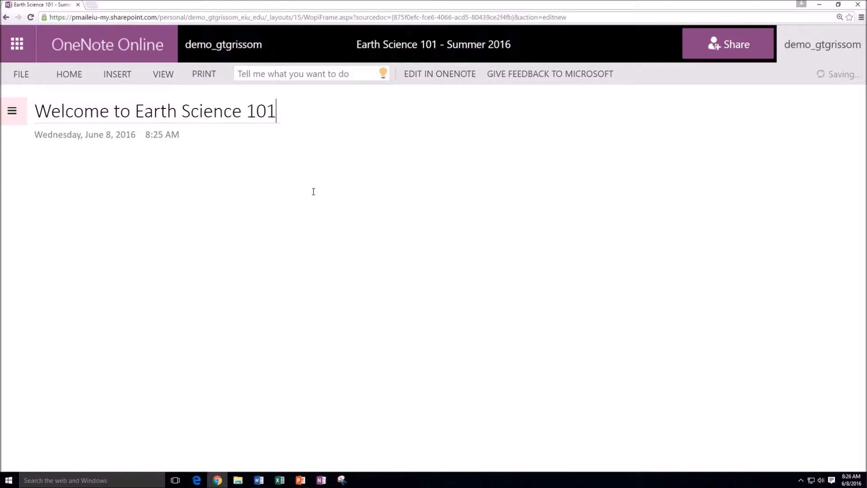
pyautogui.click(99, 114)
pyautogui.click(145, 110)
# Rename the untitled section as "Introduction".
pyautogui.click(12, 111)
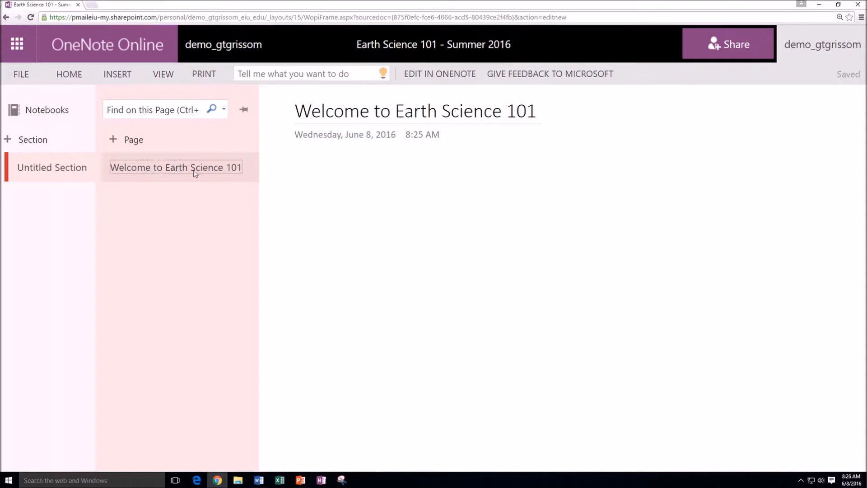
pyautogui.rightClick(63, 171)
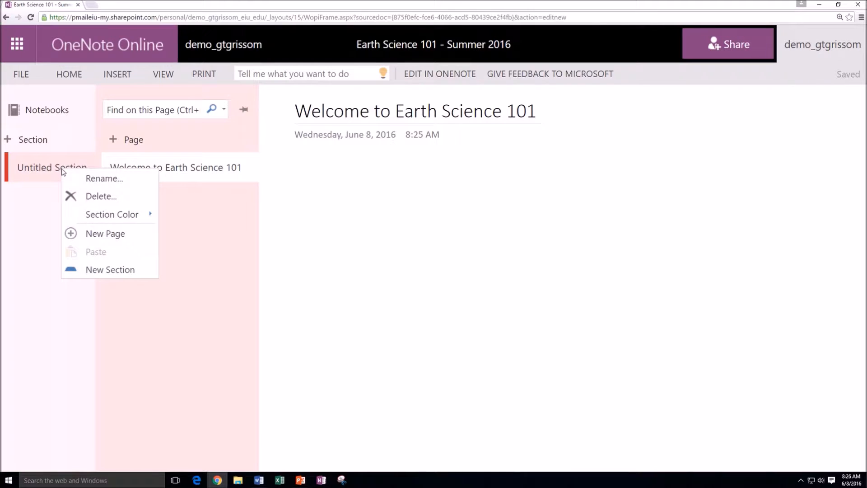
pyautogui.click(102, 179)
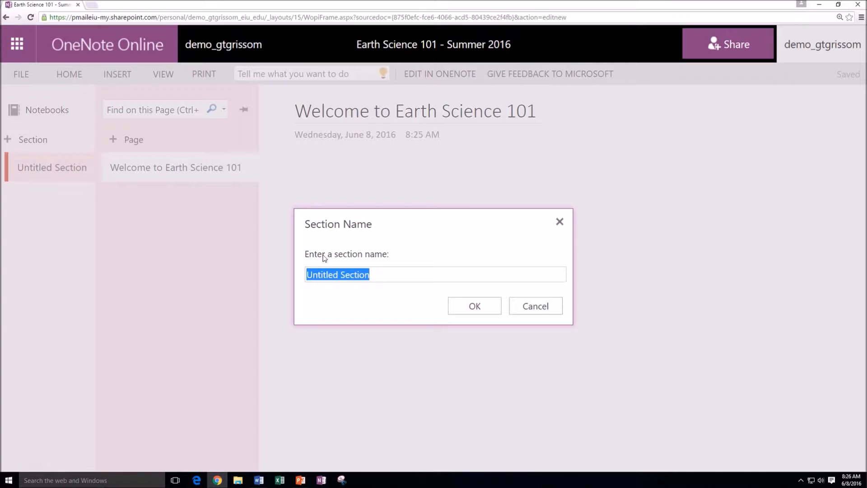
pyautogui.write('introductio')
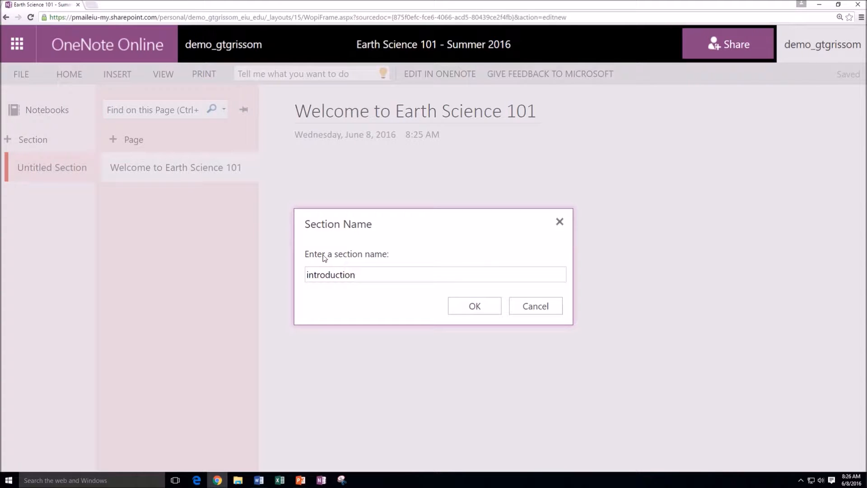
pyautogui.write('n')
pyautogui.press('Home')
pyautogui.press('Delete')
pyautogui.write('I')
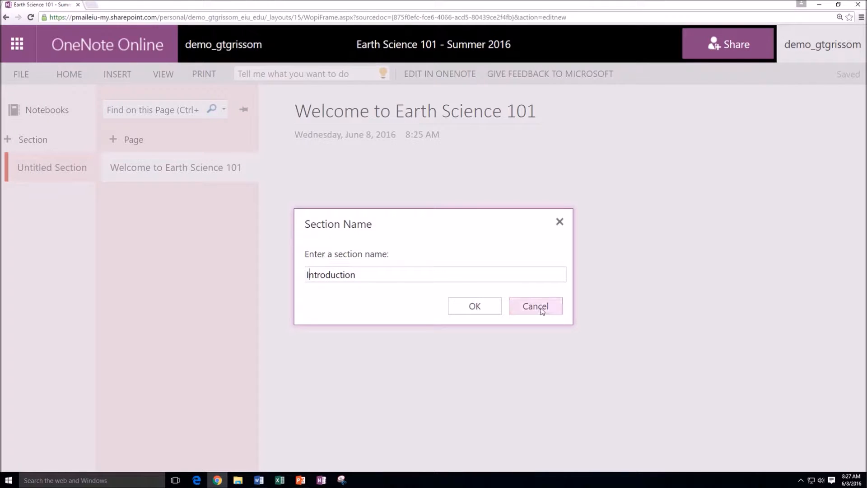
pyautogui.click(476, 305)
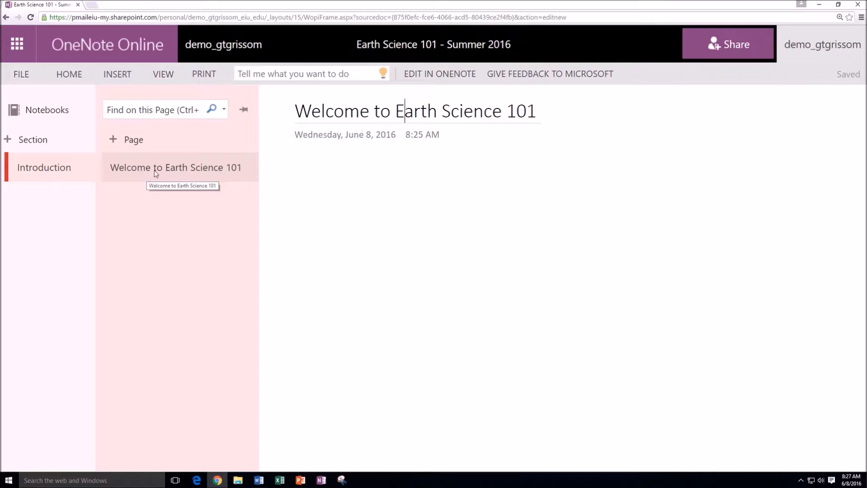
# Switch to the Earth Science 101 document in Word and examine its Introduction and Earthquakes headings.
pyautogui.click(263, 482)
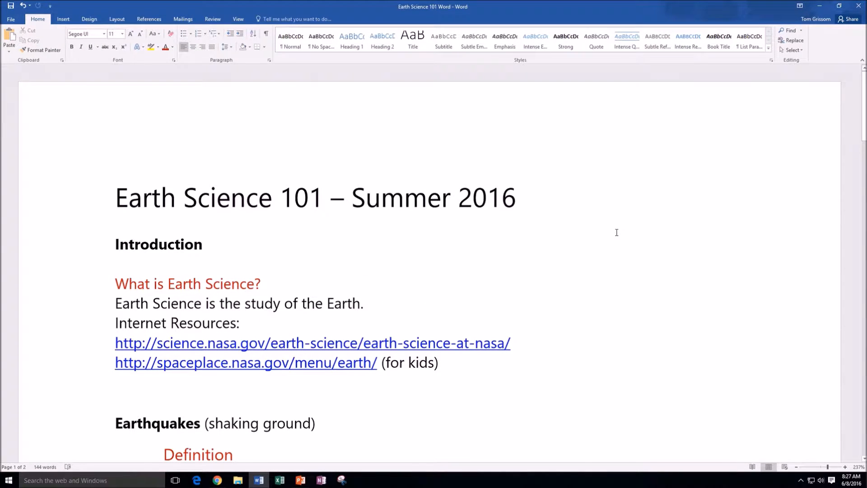
pyautogui.scroll(-1, 616, 232)
pyautogui.scroll(-1, 620, 231)
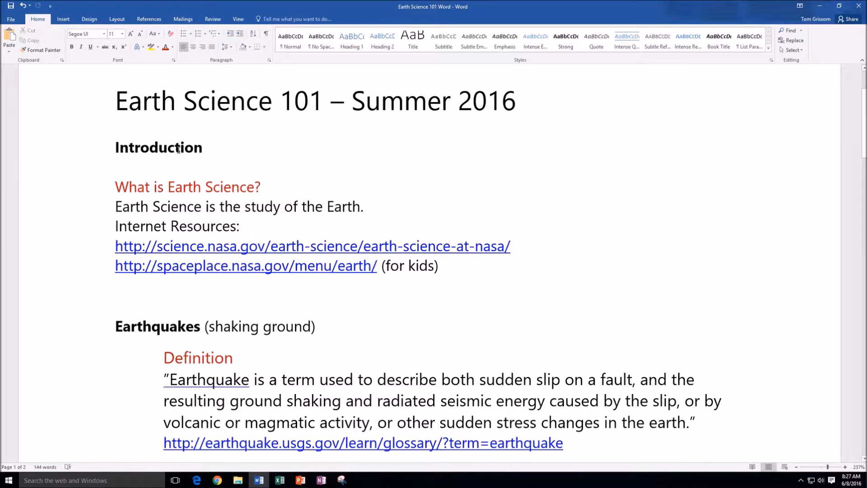
pyautogui.click(107, 153)
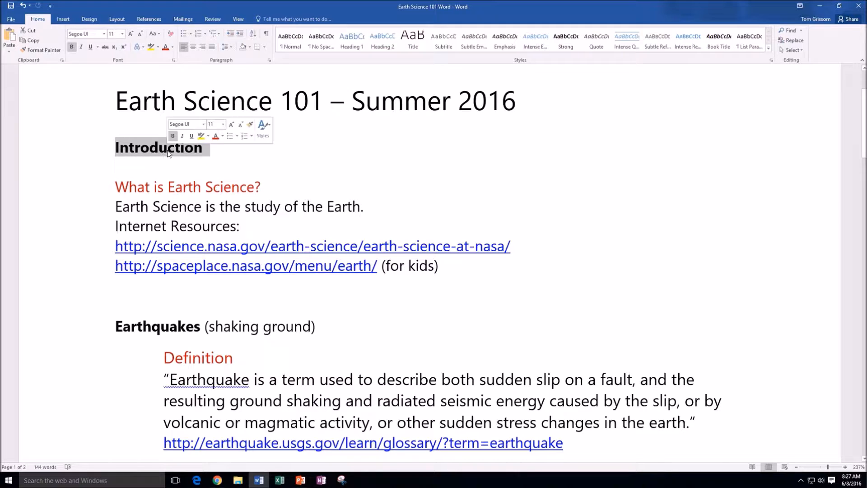
pyautogui.click(46, 303)
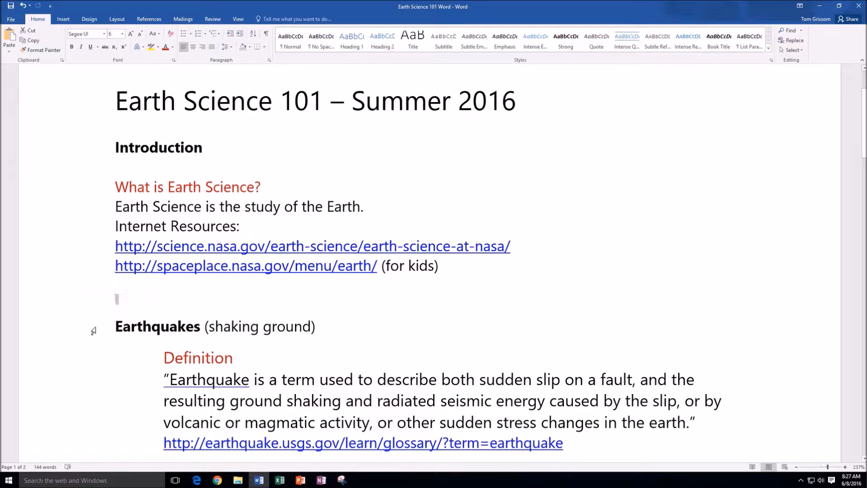
pyautogui.moveTo(115, 326); pyautogui.dragTo(206, 330)
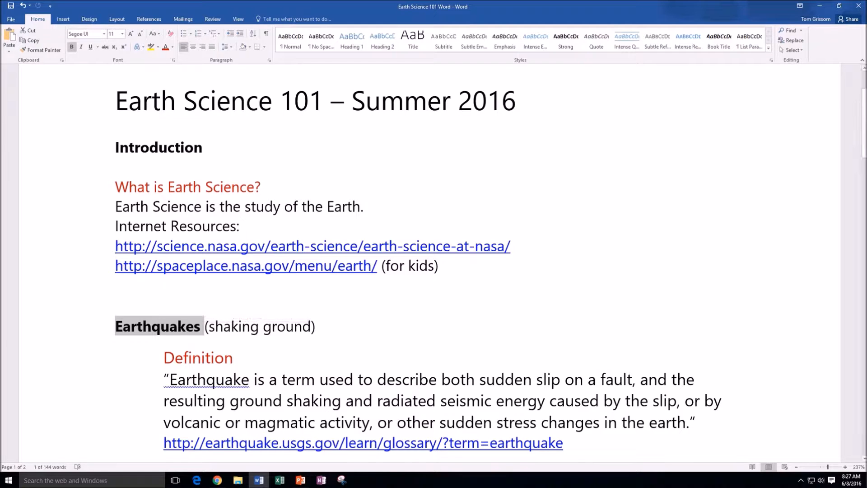
pyautogui.click(67, 336)
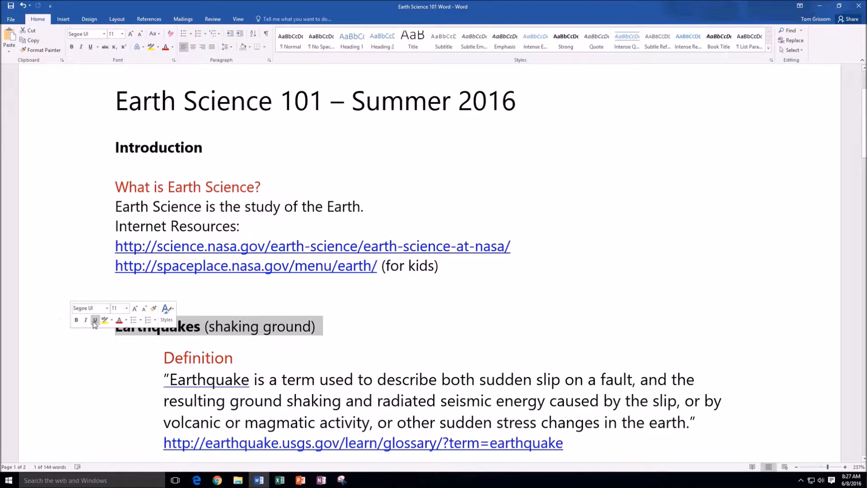
pyautogui.click(385, 325)
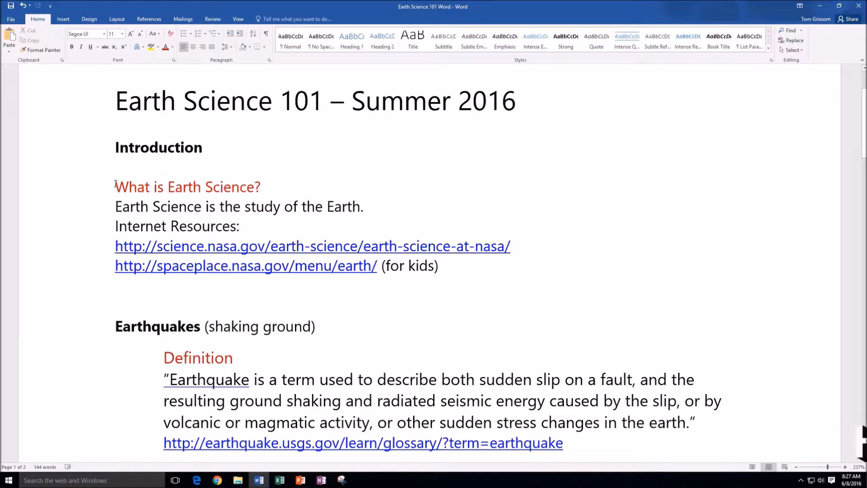
# Copy the Introduction text from "What is Earth Science?" through the second NASA link marked "(for kids)".
pyautogui.moveTo(115, 180); pyautogui.dragTo(450, 268)
pyautogui.hotkey('ctrl', 'c')
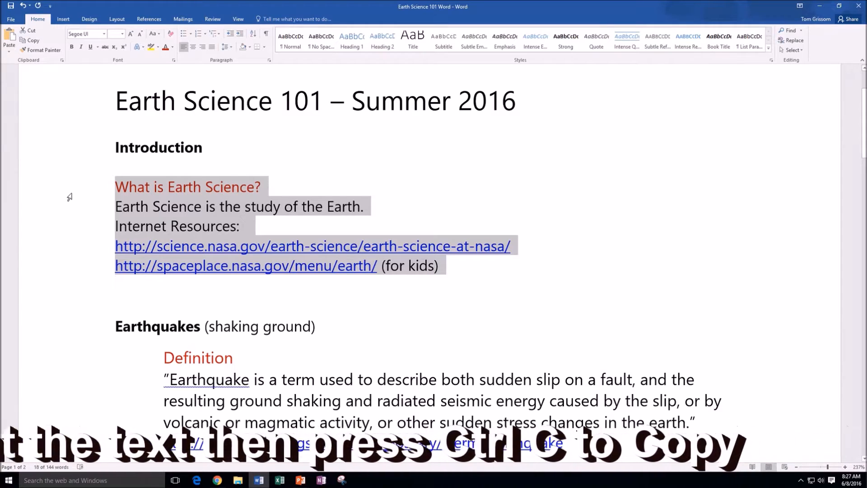
pyautogui.click(220, 187)
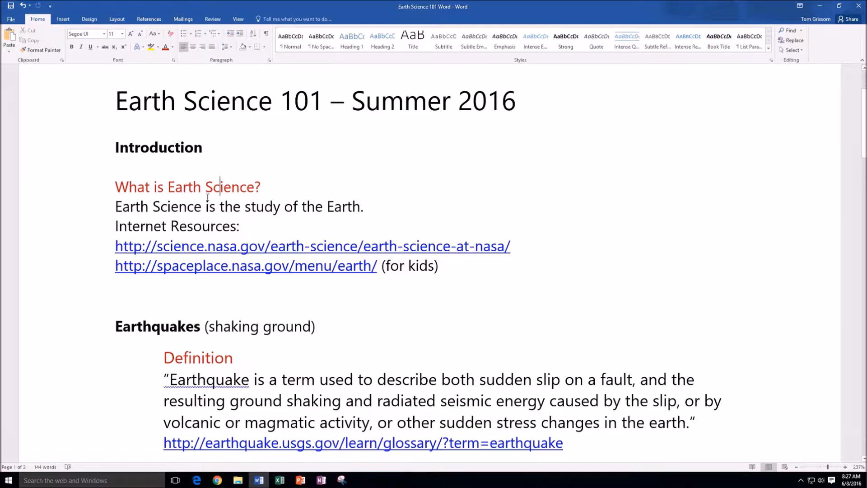
# Switch back to the OneNote Online notebook, add a page to the Introduction section and paste the copied text into its body.
pyautogui.click(217, 479)
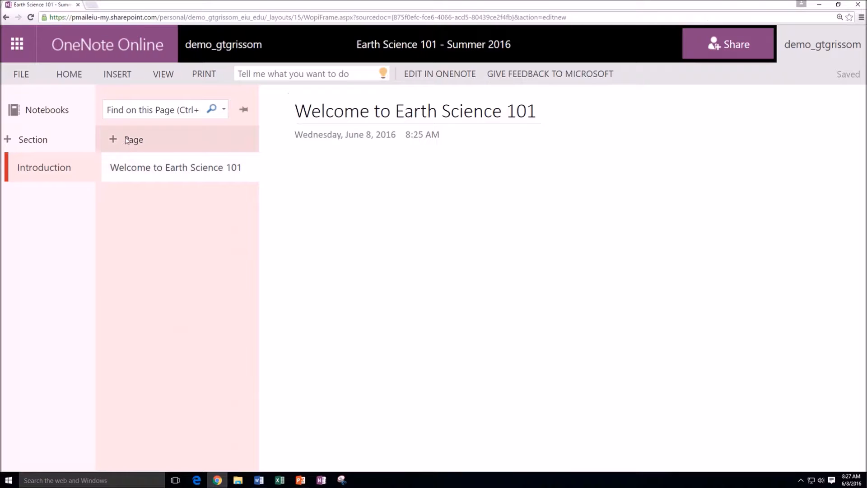
pyautogui.click(129, 140)
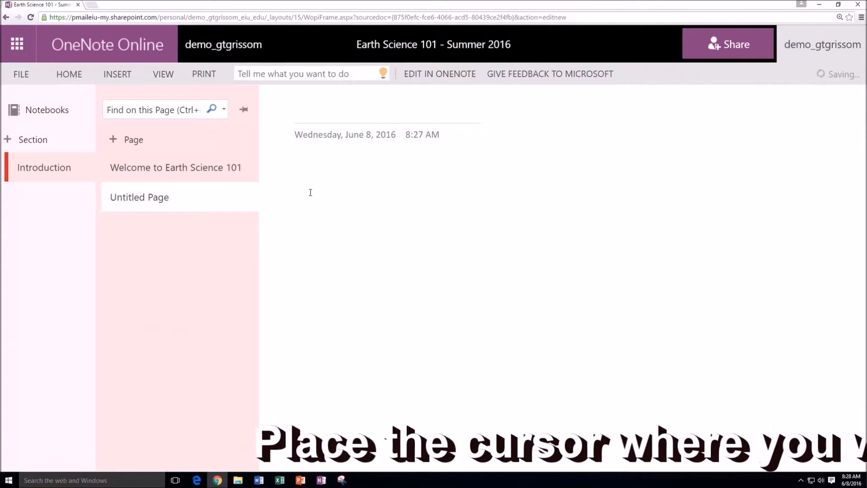
pyautogui.click(325, 182)
pyautogui.hotkey('ctrl', 'v')
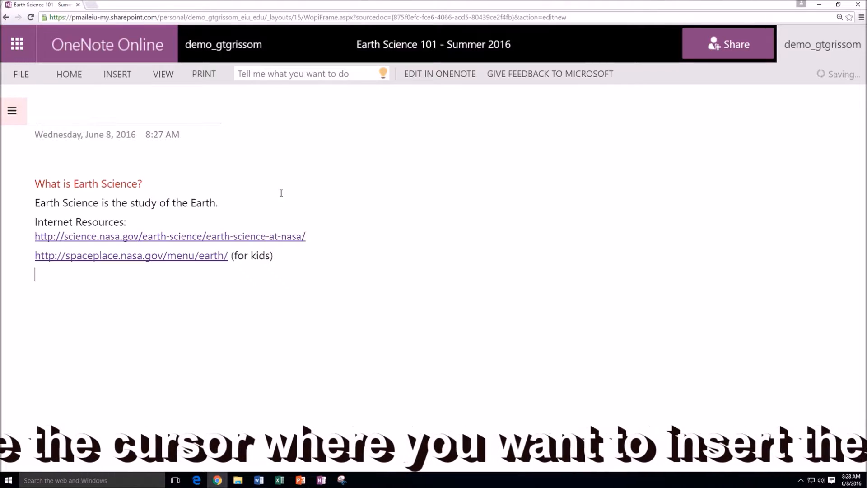
# Title the new Introduction page "What is Earth Science?".
pyautogui.click(52, 106)
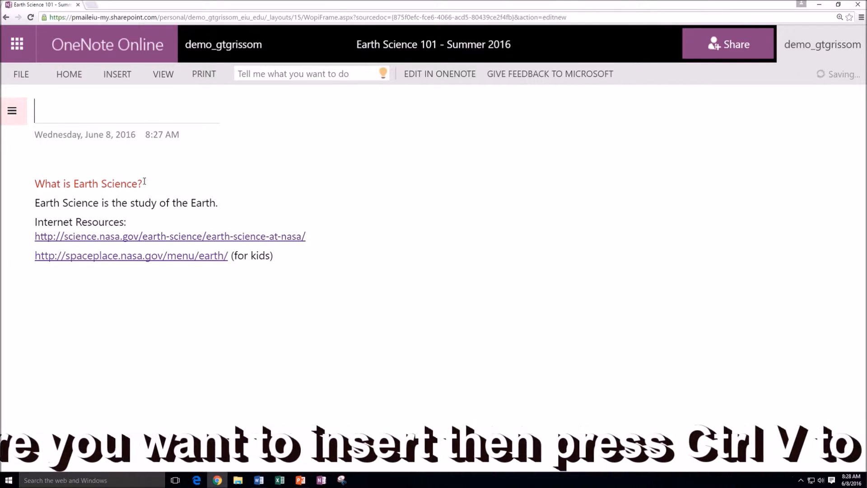
pyautogui.write('What')
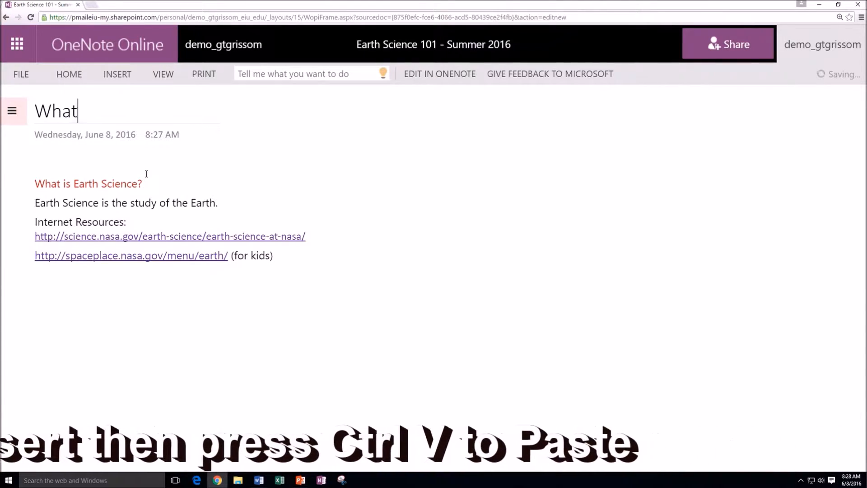
pyautogui.write(' is Earth ')
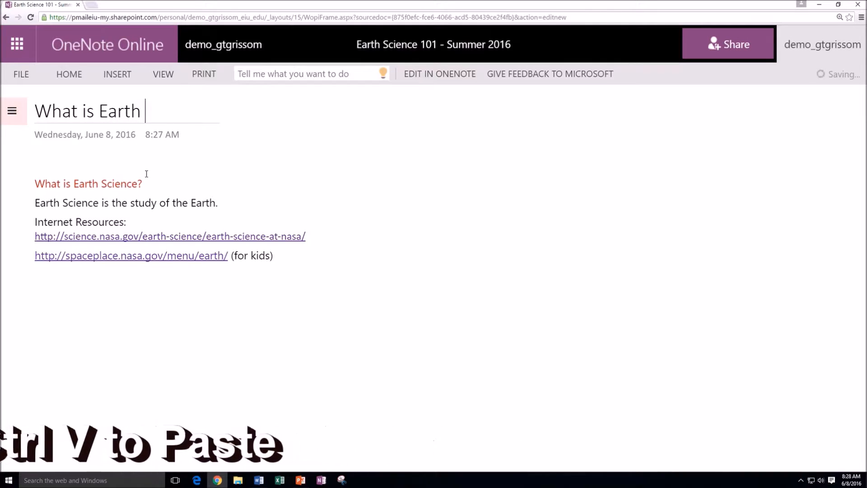
pyautogui.write('Science?')
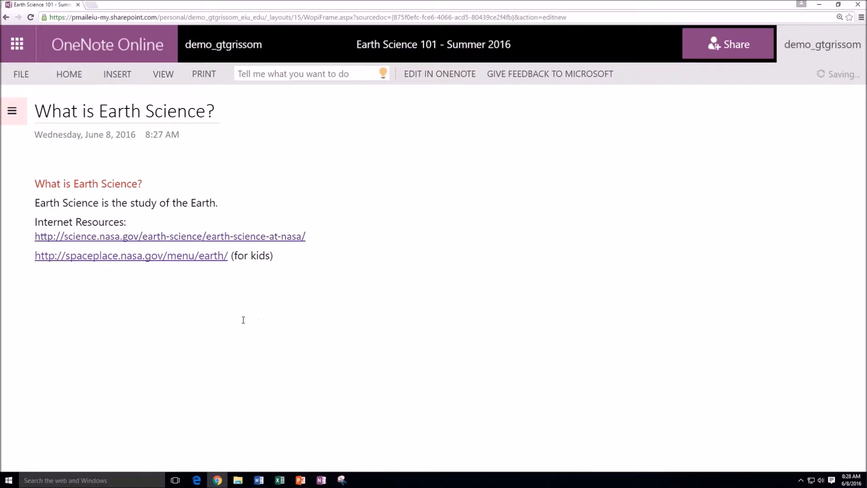
# Test the pasted spaceplace.nasa.gov link by opening the NASA Space Place page, and return to the notebook.
pyautogui.click(169, 267)
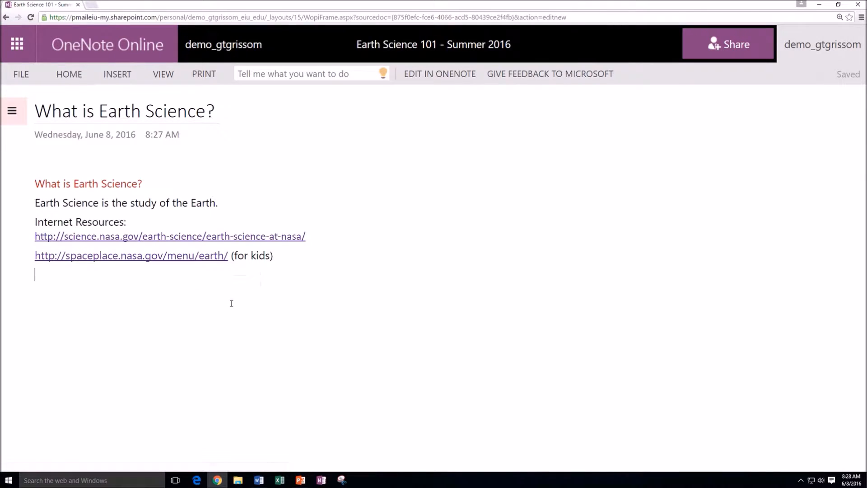
pyautogui.click(182, 261)
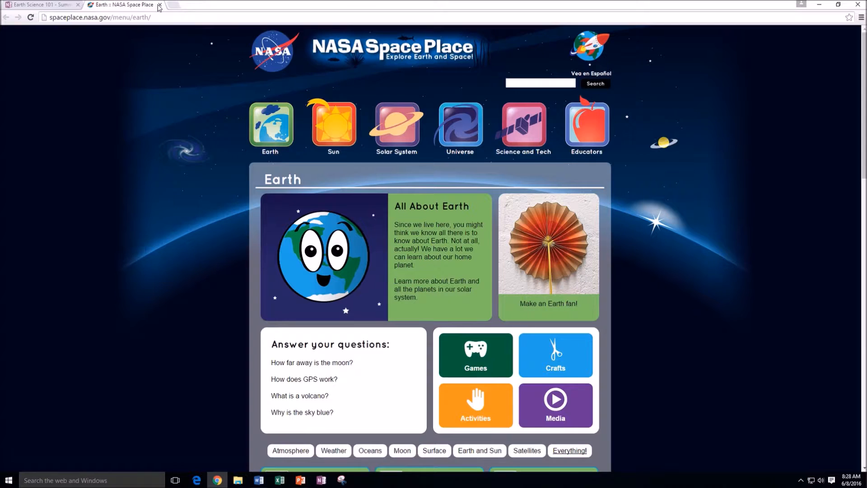
pyautogui.click(159, 4)
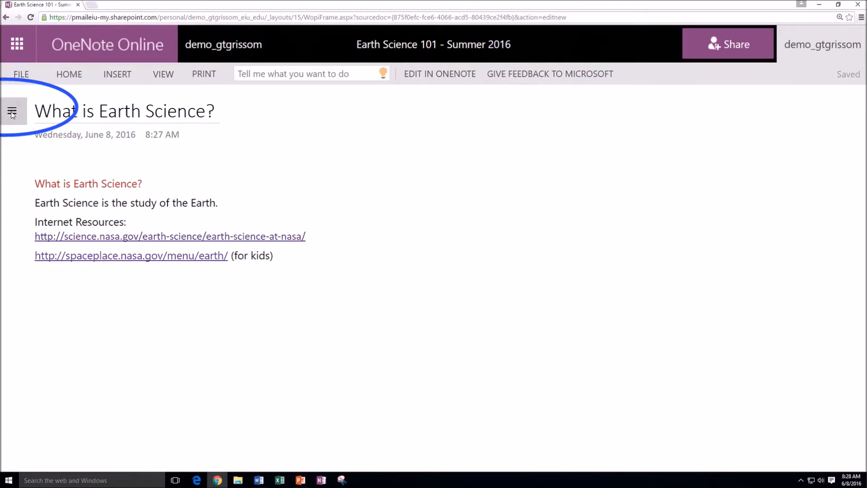
# Add a new section named "Earthquakes" to the notebook.
pyautogui.click(12, 113)
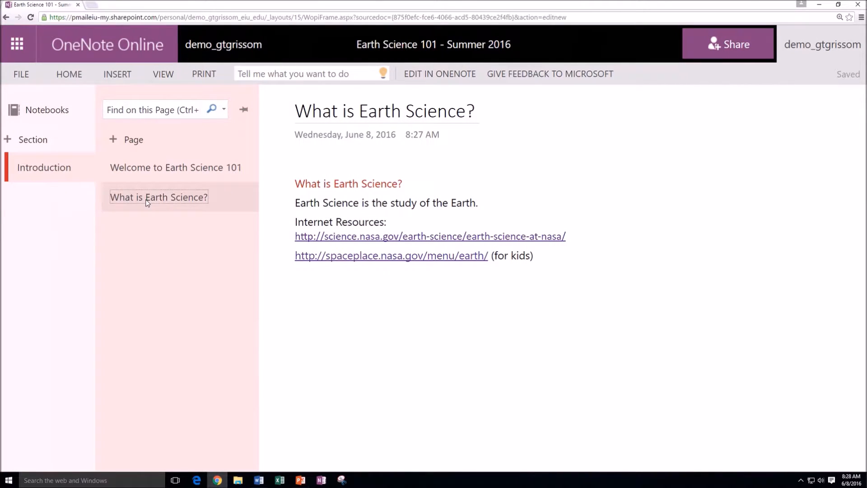
pyautogui.click(25, 139)
pyautogui.write('Earthquakes')
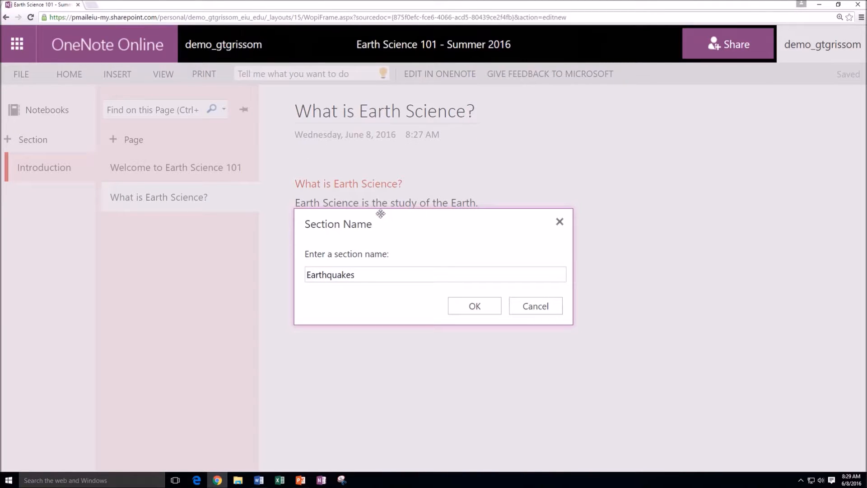
pyautogui.click(472, 307)
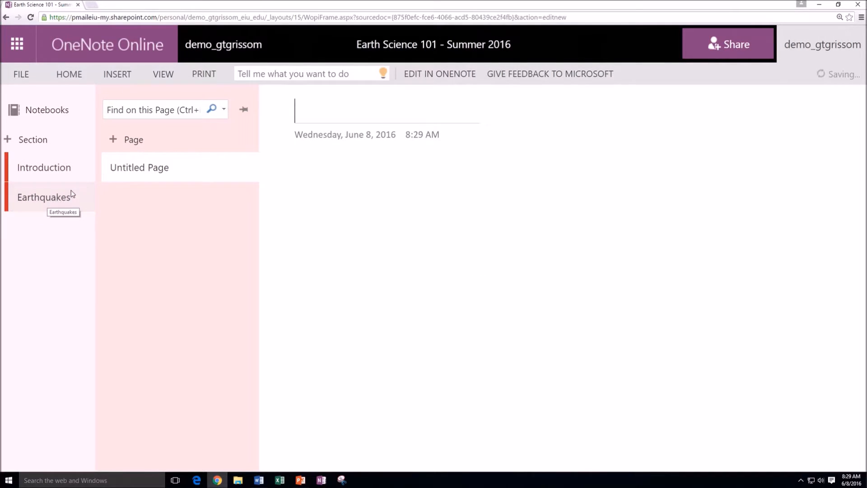
# Switch to the Word document and copy the Earthquakes "Definition" passage, from its heading through the USGS glossary link.
pyautogui.click(260, 481)
pyautogui.scroll(-1, 351, 316)
pyautogui.scroll(-1, 358, 266)
pyautogui.scroll(-1, 189, 284)
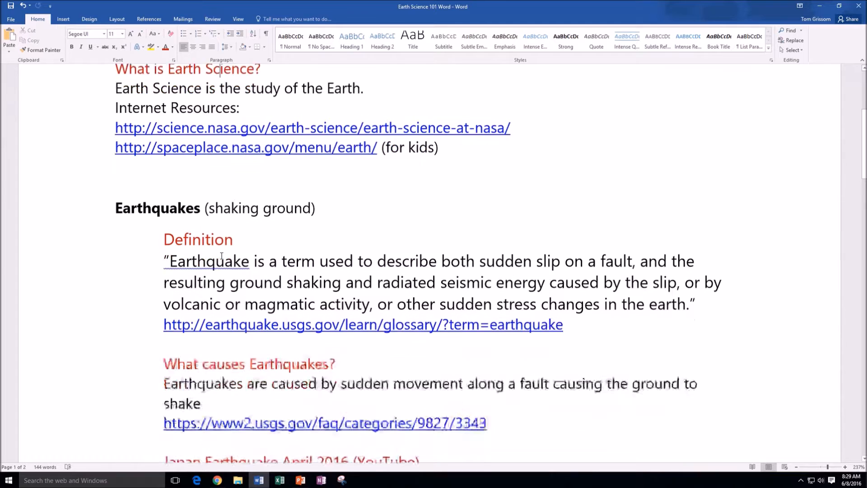
pyautogui.scroll(-1, 226, 325)
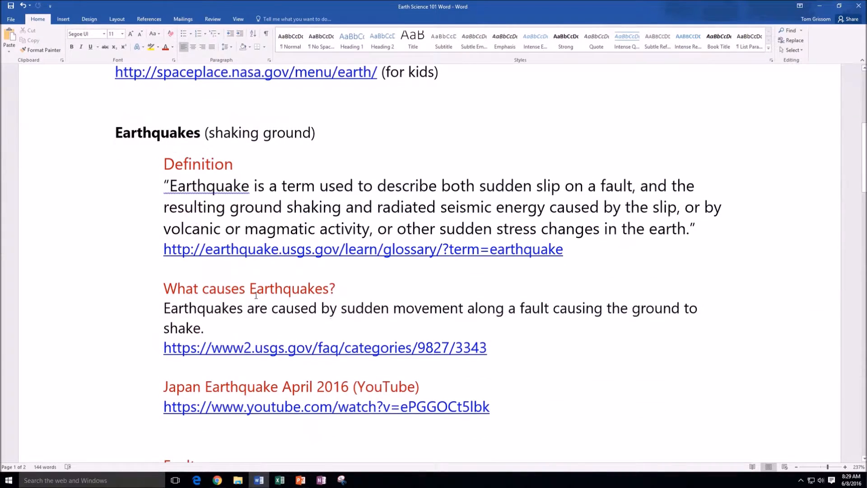
pyautogui.scroll(-1, 329, 307)
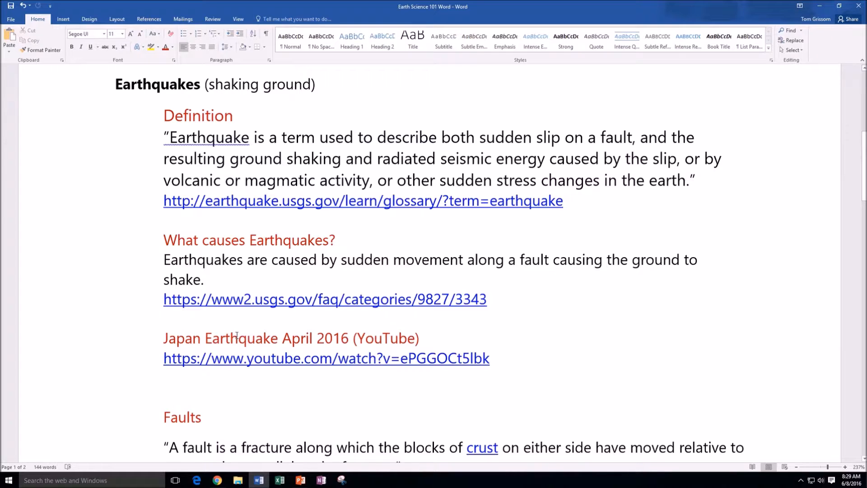
pyautogui.scroll(-1, 255, 336)
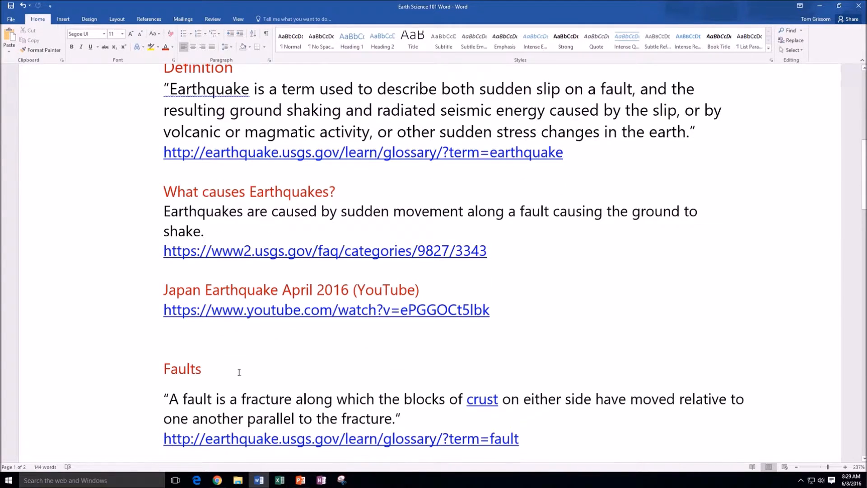
pyautogui.scroll(1, 275, 365)
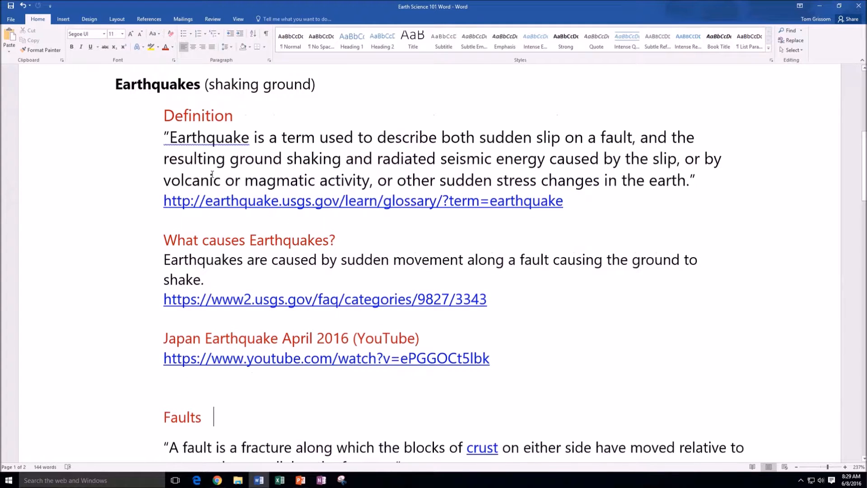
pyautogui.moveTo(164, 115); pyautogui.dragTo(573, 205)
pyautogui.hotkey('ctrl', 'c')
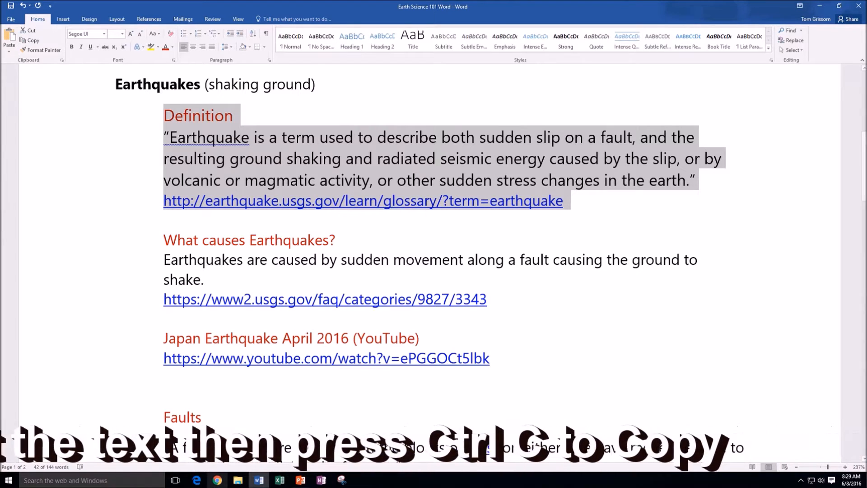
# Switch back to OneNote Online, title the untitled Earthquakes page "Definition" and paste the copied passage into its body.
pyautogui.click(217, 481)
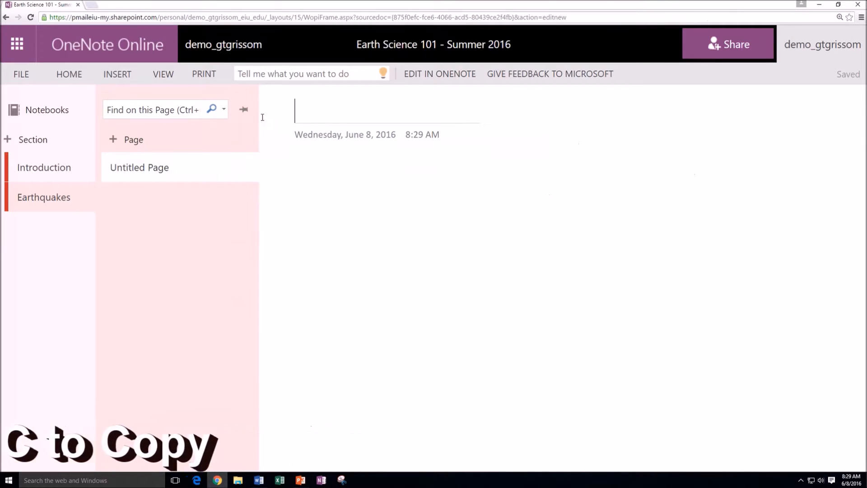
pyautogui.write('Def')
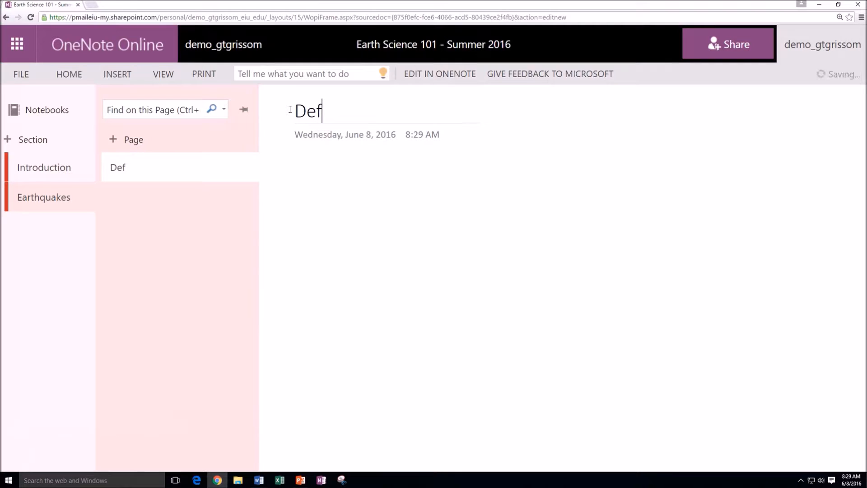
pyautogui.write('inition')
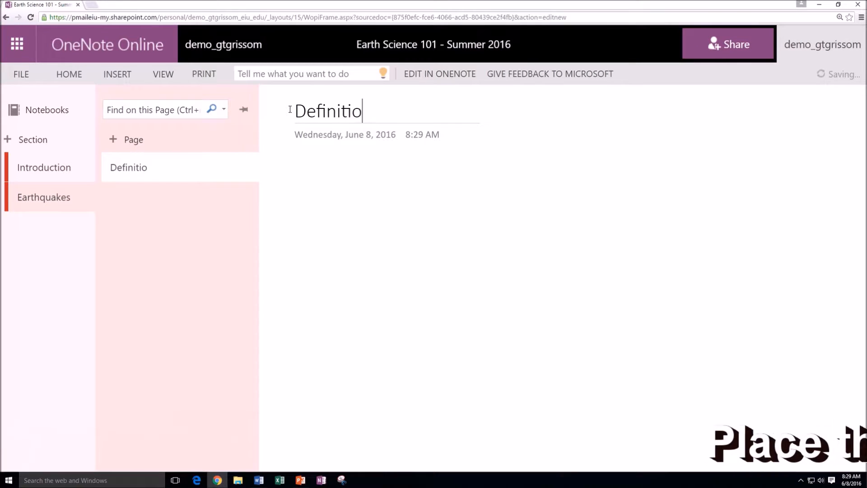
pyautogui.click(258, 110)
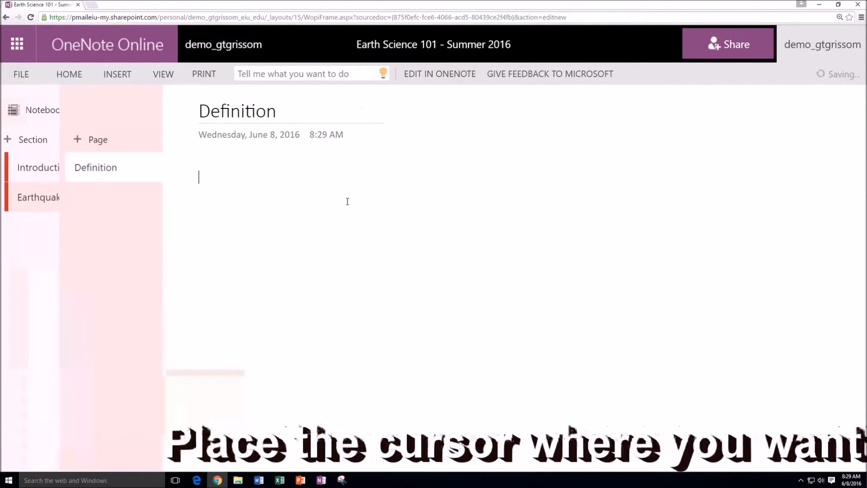
pyautogui.hotkey('ctrl', 'v')
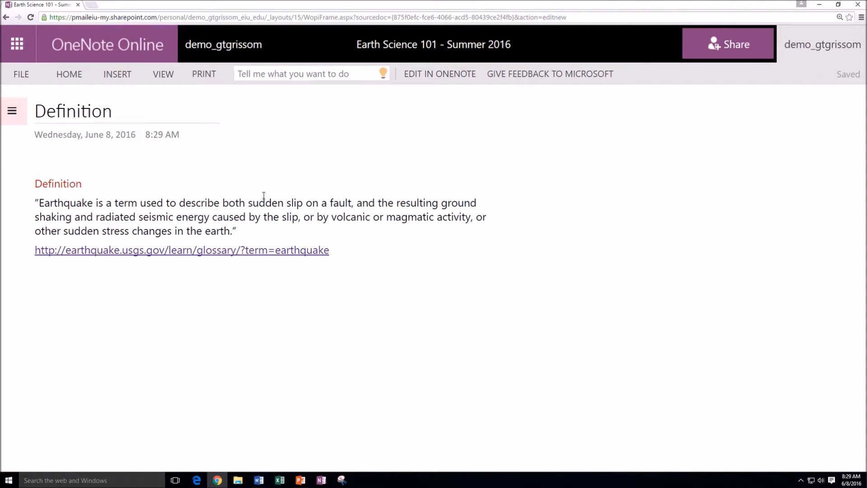
# Test the pasted earthquake.usgs.gov glossary link by opening its page, and close that page.
pyautogui.click(250, 256)
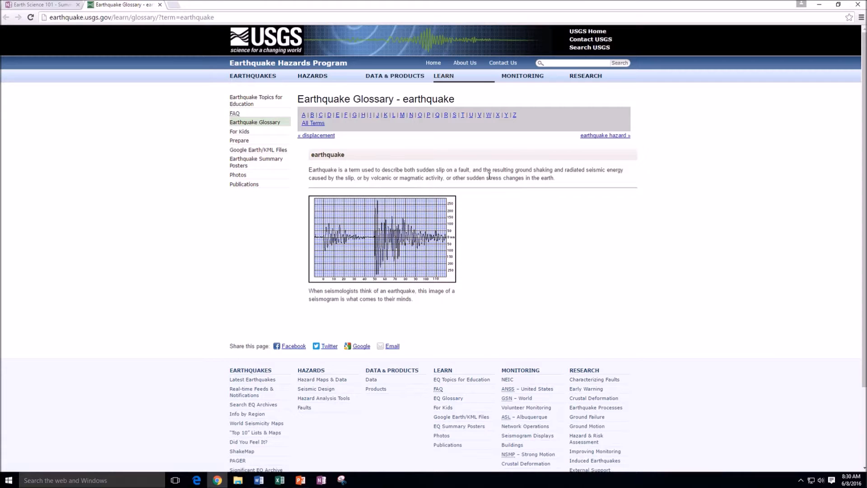
pyautogui.click(160, 5)
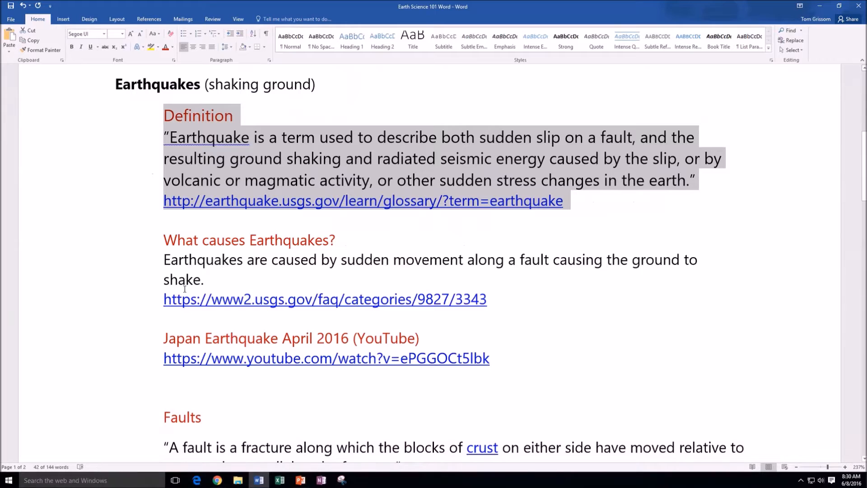
# Copy the "What causes Earthquakes?" passage with its link from Word and paste it into a new OneNote page in the Earthquakes section.
pyautogui.moveTo(164, 242); pyautogui.dragTo(499, 301)
pyautogui.hotkey('ctrl', 'c')
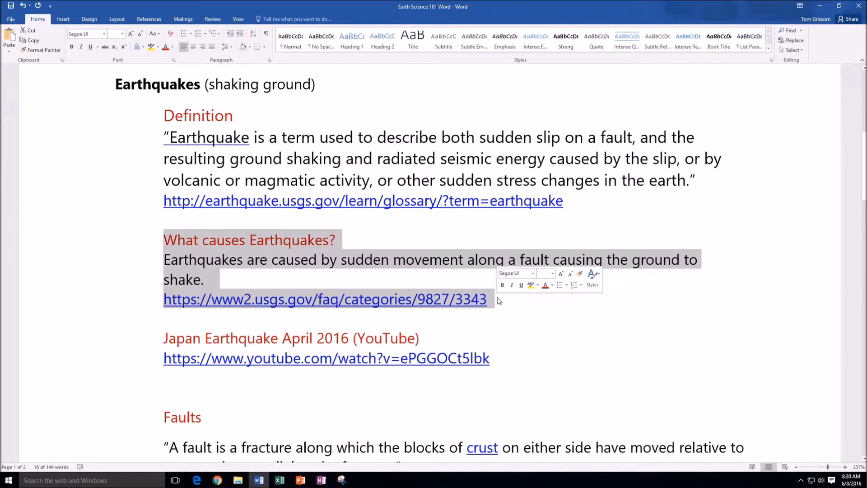
pyautogui.click(217, 479)
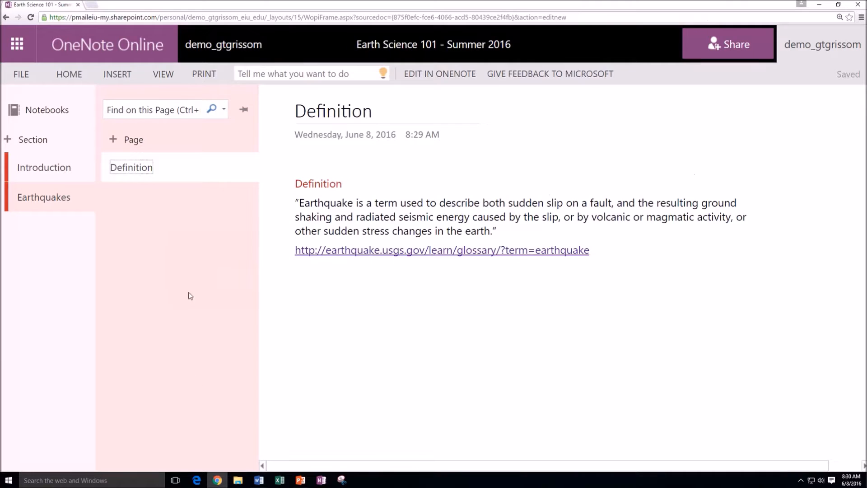
pyautogui.click(128, 139)
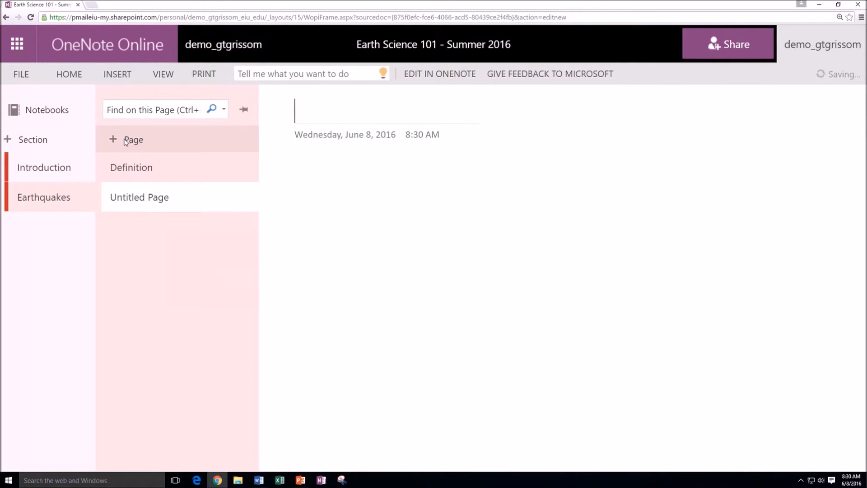
pyautogui.click(319, 190)
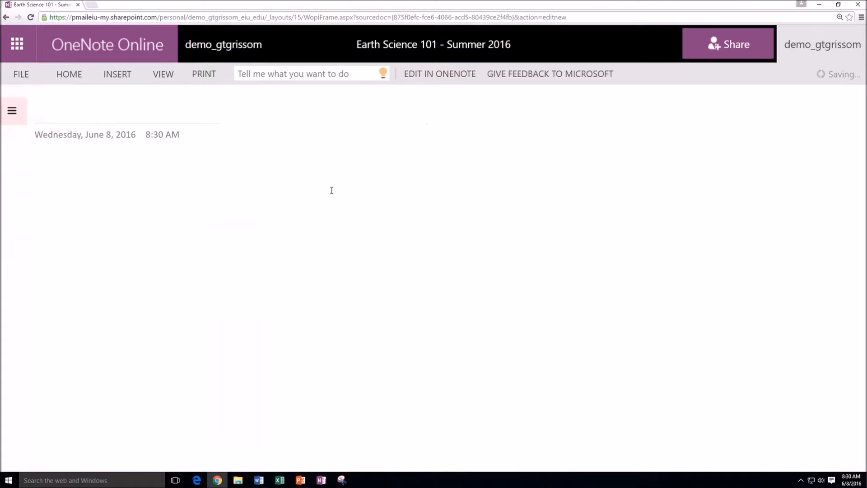
pyautogui.hotkey('ctrl', 'v')
# Copy the pasted "What causes Earthquakes?" heading into the page title and show the notebook's section and page list.
pyautogui.moveTo(173, 184); pyautogui.dragTo(34, 184)
pyautogui.hotkey('ctrl', 'c')
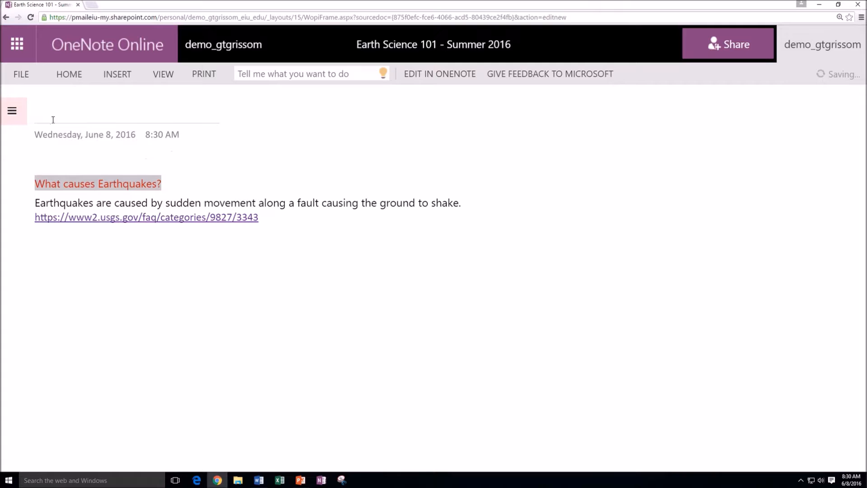
pyautogui.click(56, 116)
pyautogui.hotkey('ctrl', 'v')
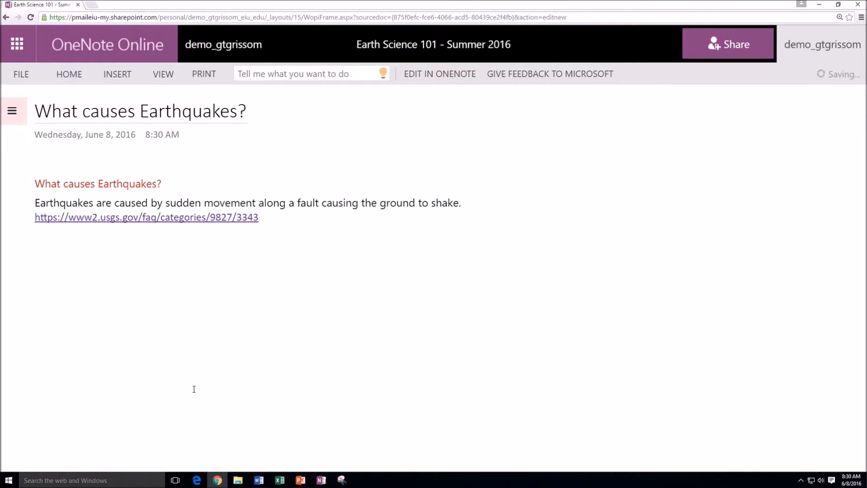
pyautogui.click(12, 111)
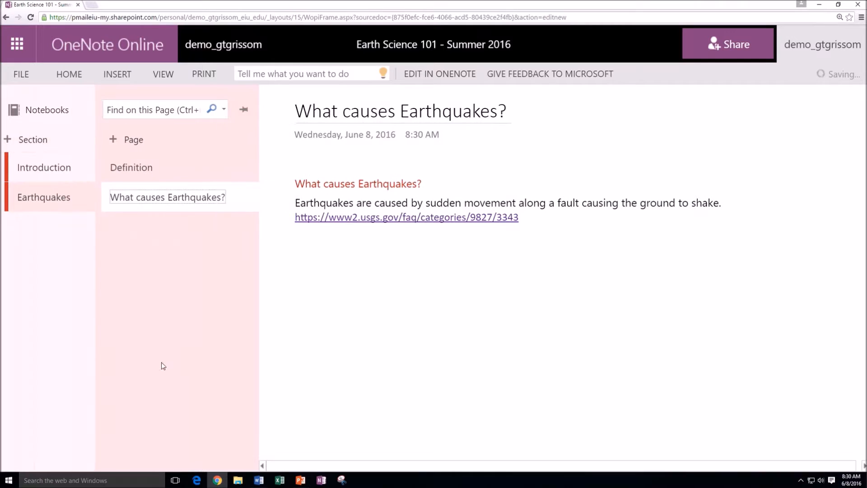
# Switch to the Word document and copy the "Japan Earthquake April 2016 (YouTube)" heading together with its YouTube link.
pyautogui.click(258, 483)
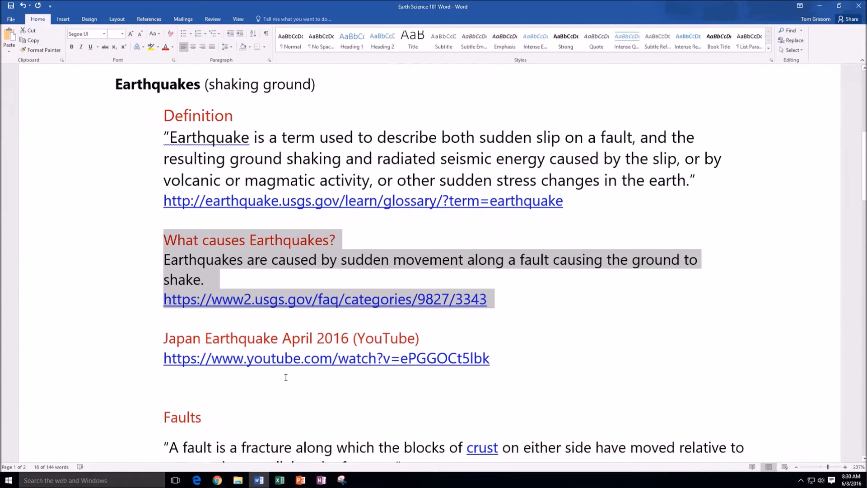
pyautogui.click(279, 401)
pyautogui.moveTo(503, 359); pyautogui.dragTo(163, 334)
pyautogui.hotkey('ctrl', 'c')
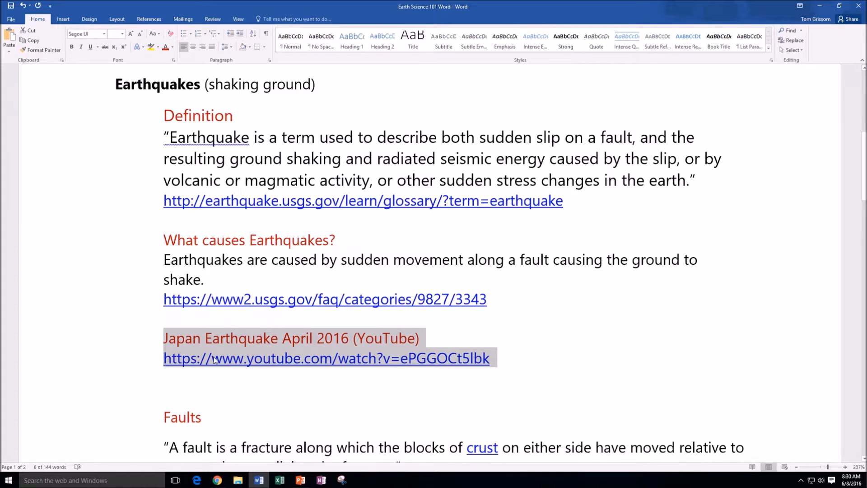
# Add a page titled "Japan Earthquake YouTube Video" to the notebook's Earthquakes section and paste the copied YouTube heading and link into it.
pyautogui.click(217, 480)
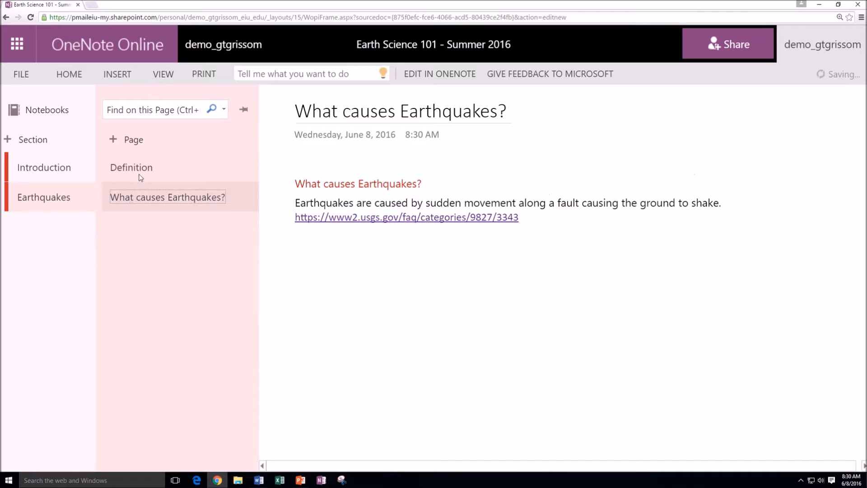
pyautogui.click(122, 141)
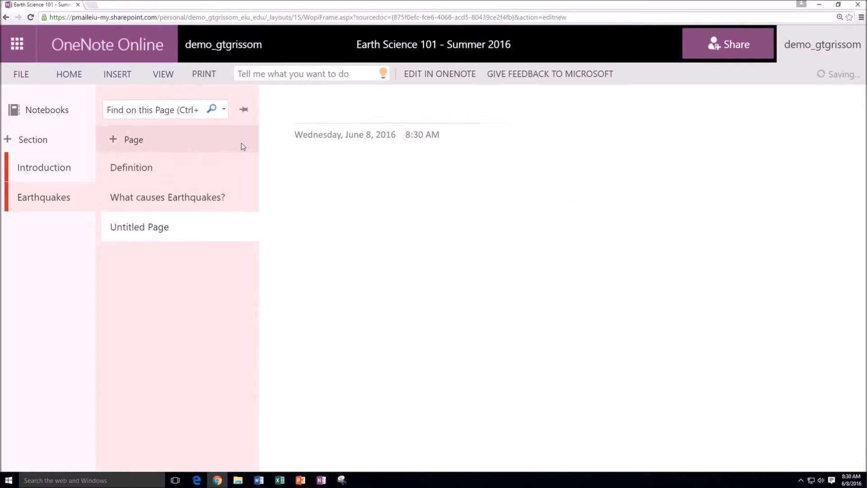
pyautogui.write('Japa')
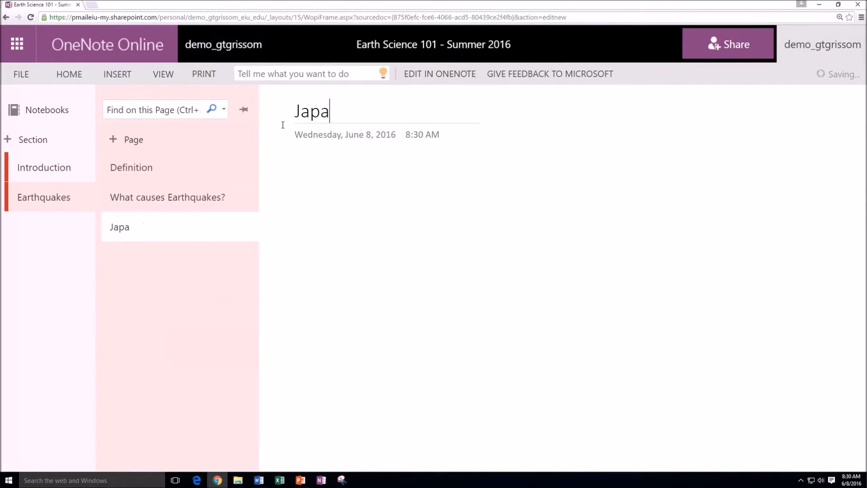
pyautogui.write('n Eart')
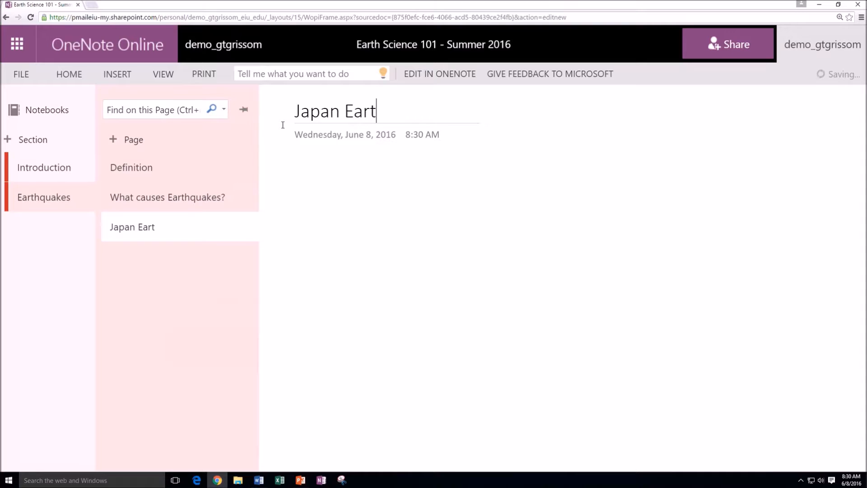
pyautogui.write('hquake YouTube V')
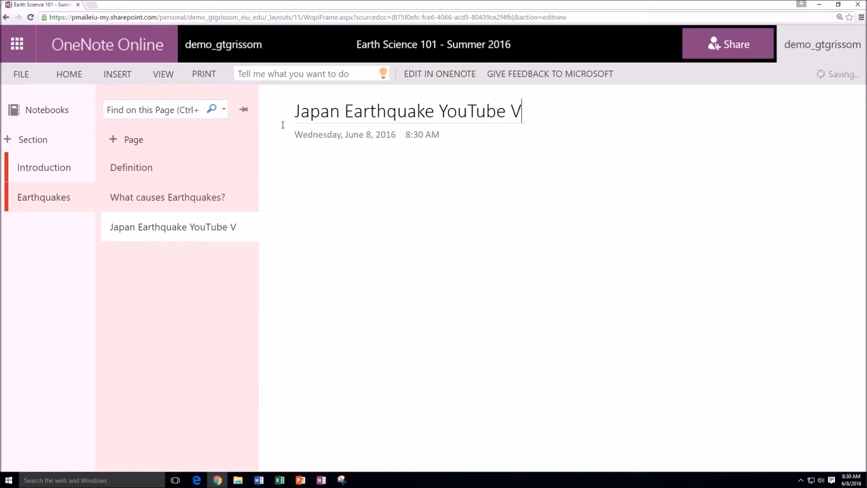
pyautogui.write('ideo')
pyautogui.click(330, 185)
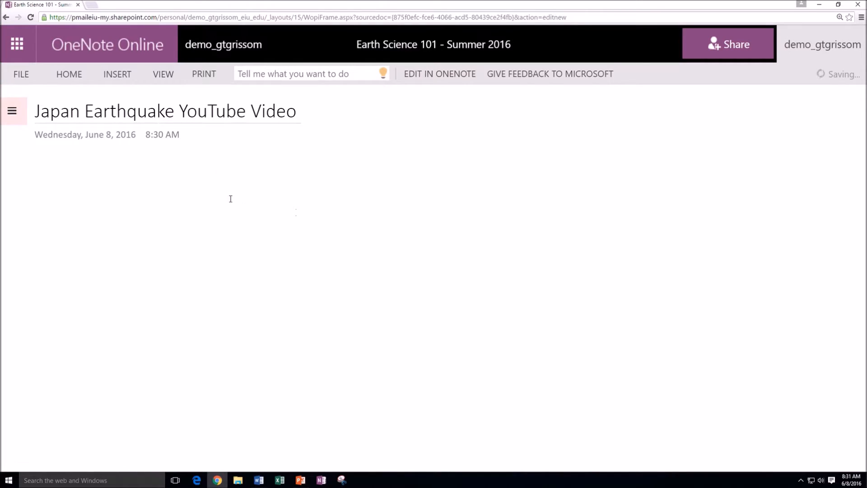
pyautogui.hotkey('ctrl', 'v')
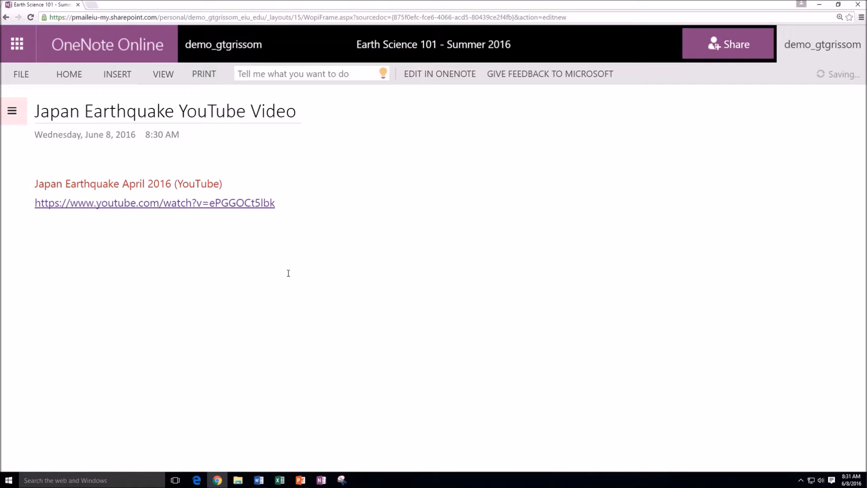
# Set the section color of Earthquakes to Blue and compare it with the Introduction section by switching between the two.
pyautogui.click(12, 113)
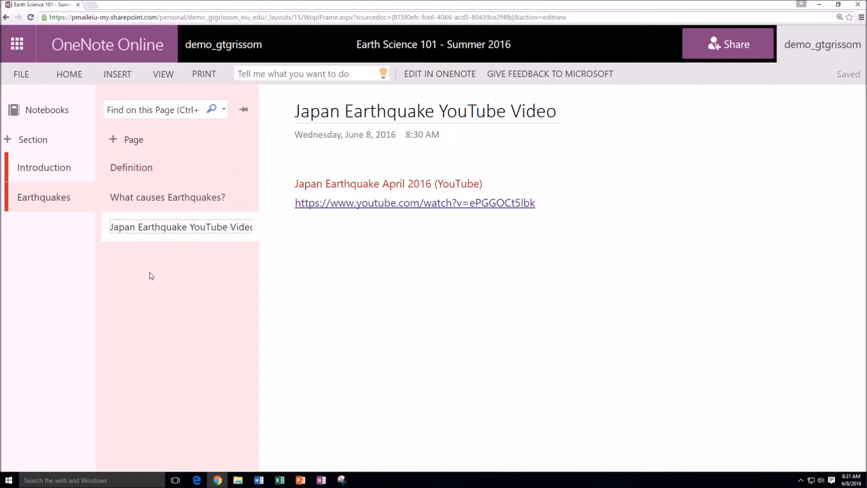
pyautogui.click(59, 174)
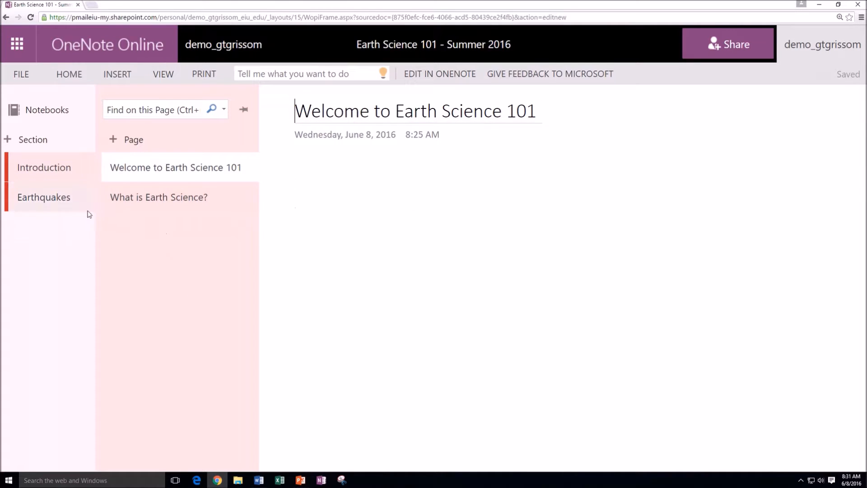
pyautogui.click(48, 197)
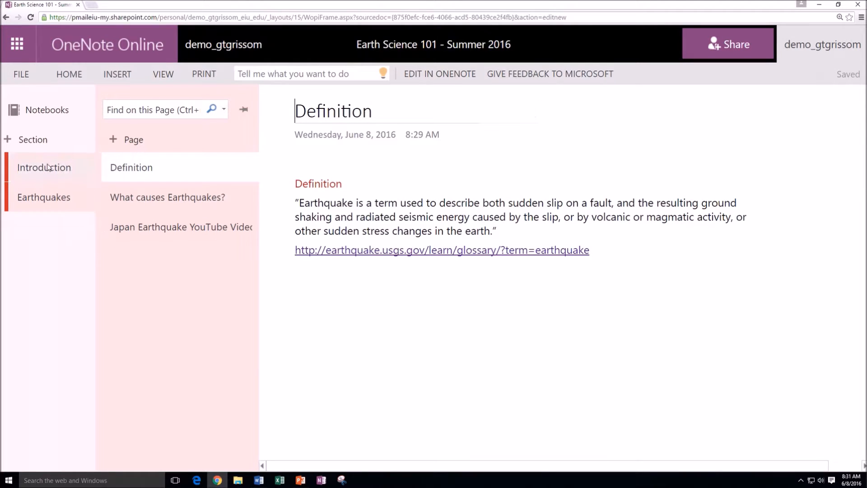
pyautogui.rightClick(44, 198)
pyautogui.moveTo(89, 244)
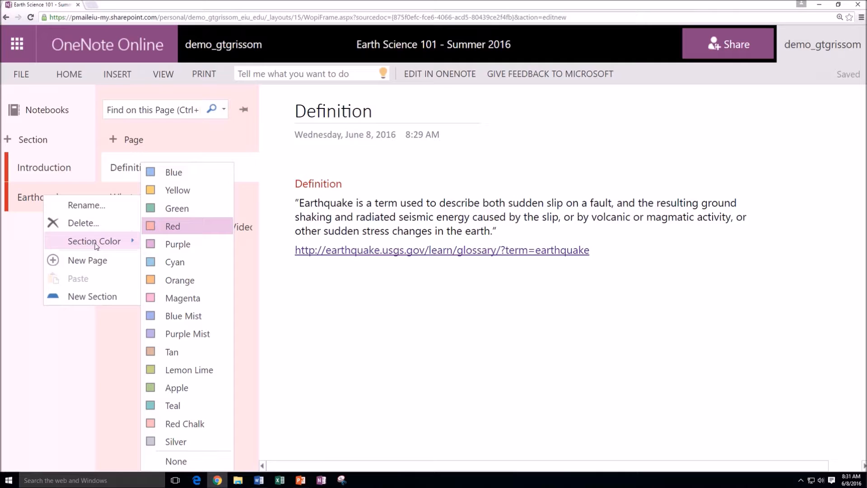
pyautogui.click(178, 174)
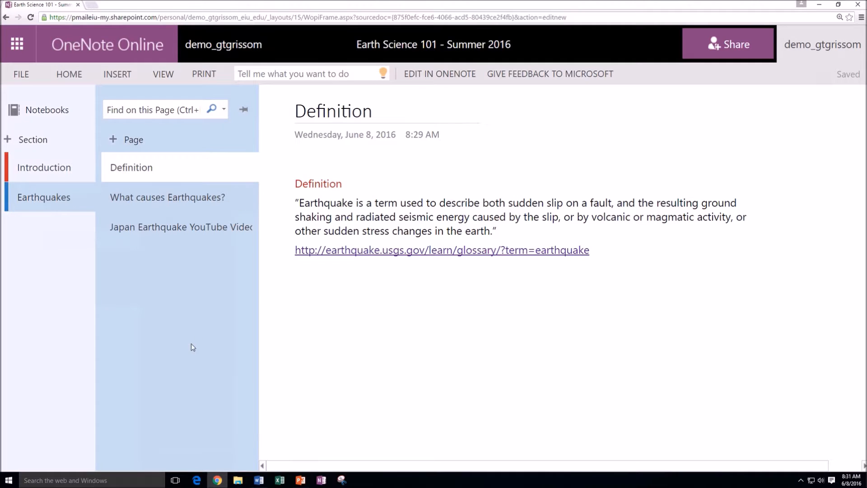
pyautogui.click(44, 167)
pyautogui.click(47, 200)
pyautogui.click(48, 171)
pyautogui.click(44, 200)
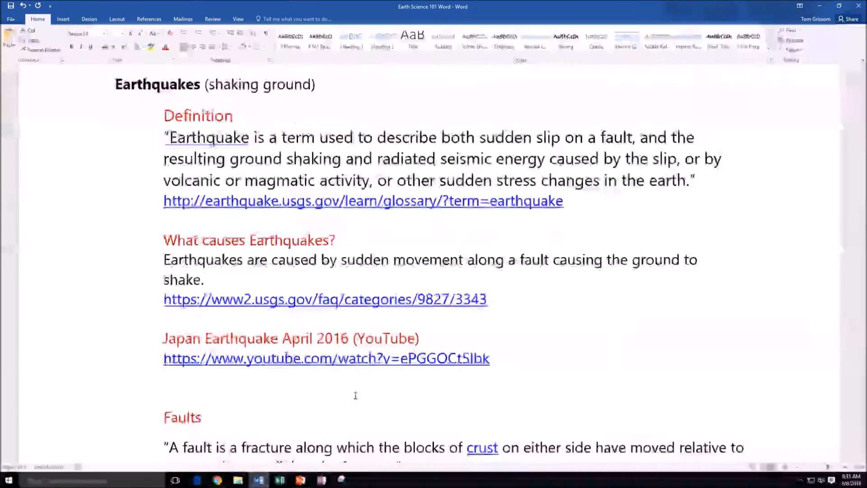
# Switch to the Word document and copy the fault definition under the "Faults" heading together with its glossary link.
pyautogui.click(259, 479)
pyautogui.click(555, 356)
pyautogui.scroll(-7, 555, 356)
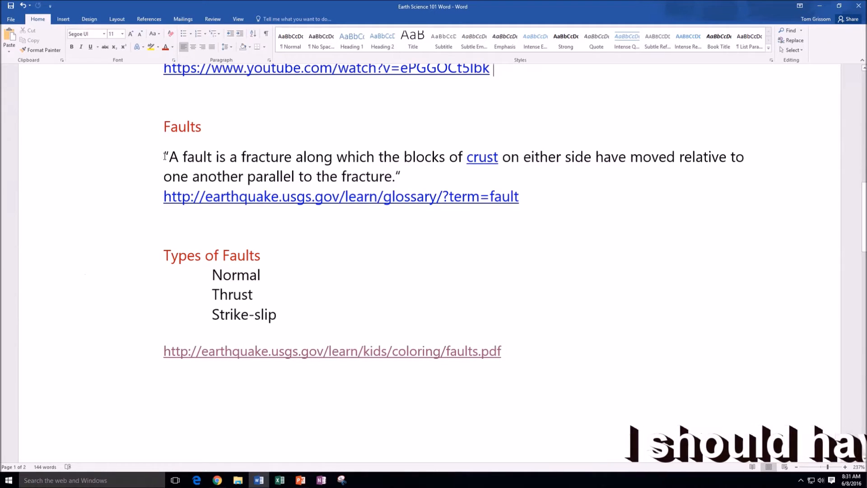
pyautogui.moveTo(164, 157); pyautogui.dragTo(491, 205)
pyautogui.hotkey('ctrl', 'c')
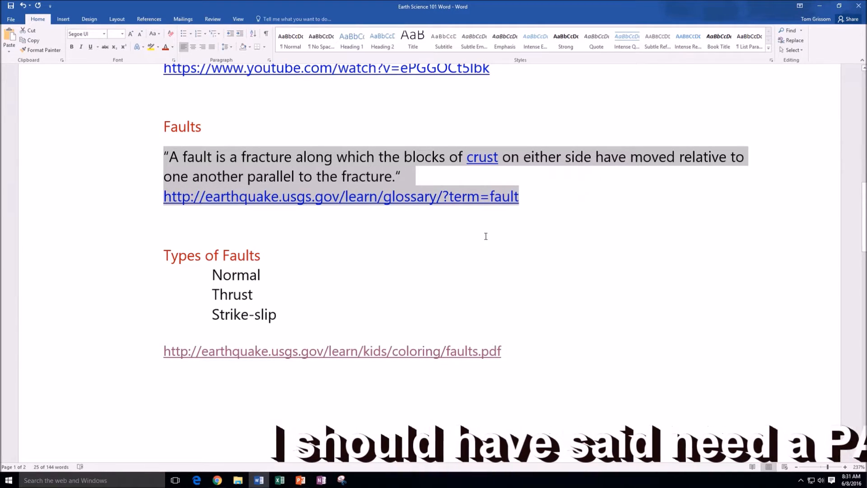
# Return to the OneNote notebook, add a page titled "Faults" to the Earthquakes section and paste the copied definition and link.
pyautogui.click(218, 480)
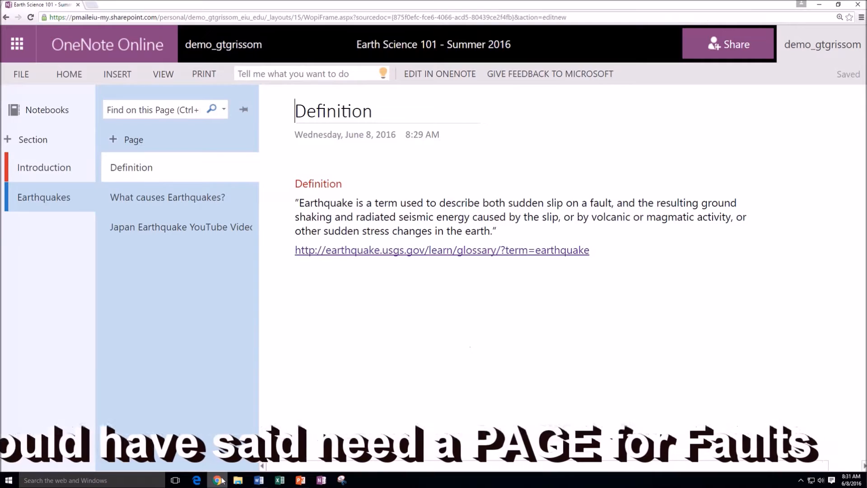
pyautogui.click(134, 140)
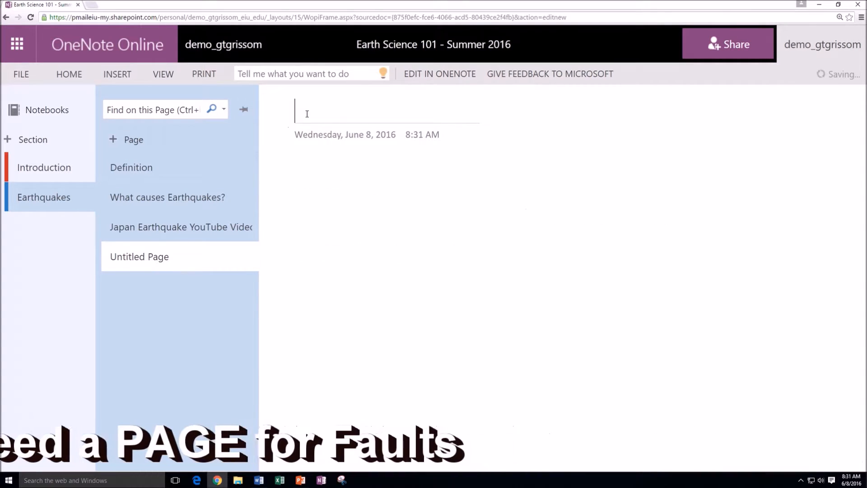
pyautogui.write('Faults')
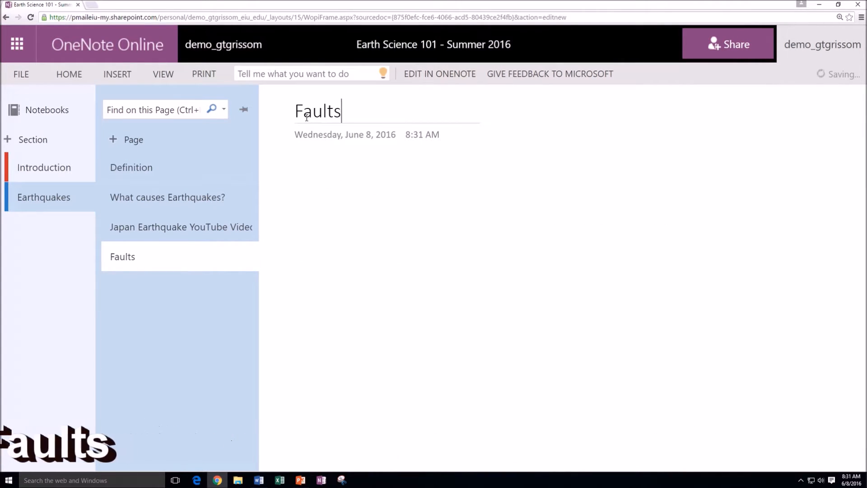
pyautogui.press('Return')
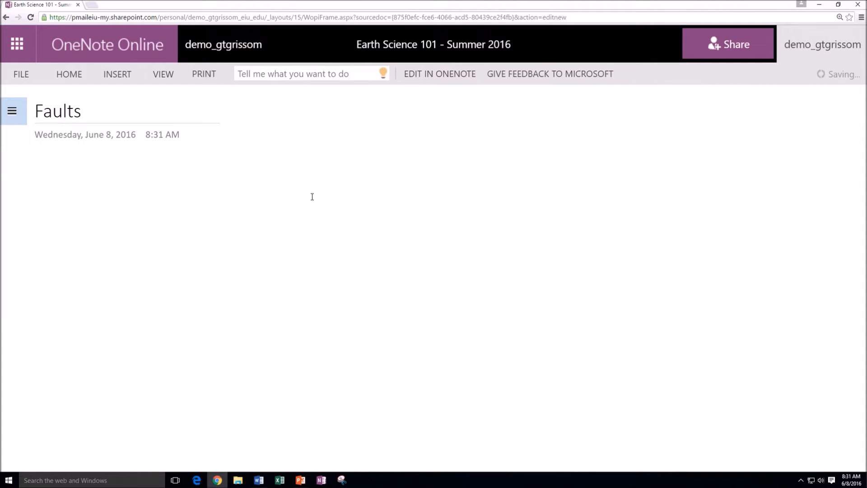
pyautogui.hotkey('ctrl', 'v')
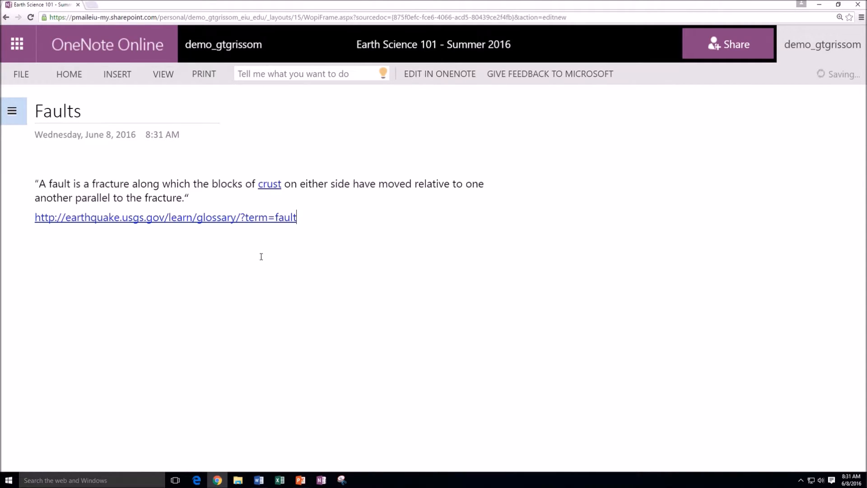
# Test the pasted earthquake.usgs.gov fault glossary link by opening its page, and close that page.
pyautogui.click(280, 294)
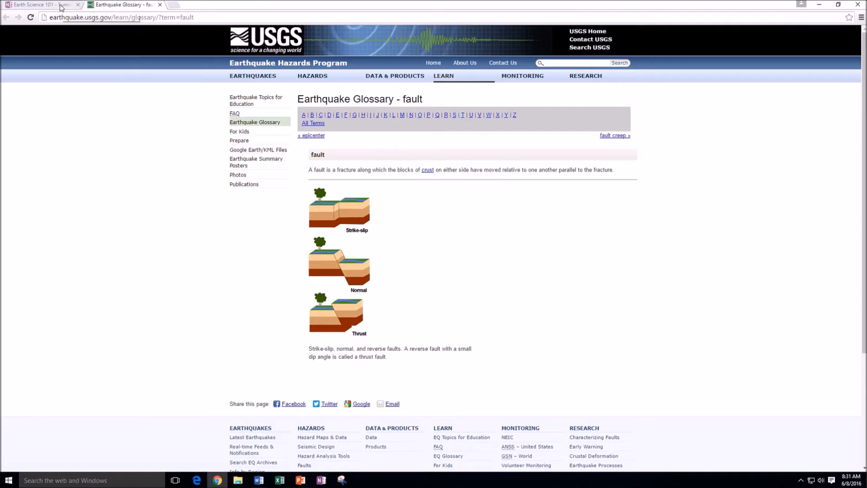
pyautogui.click(160, 4)
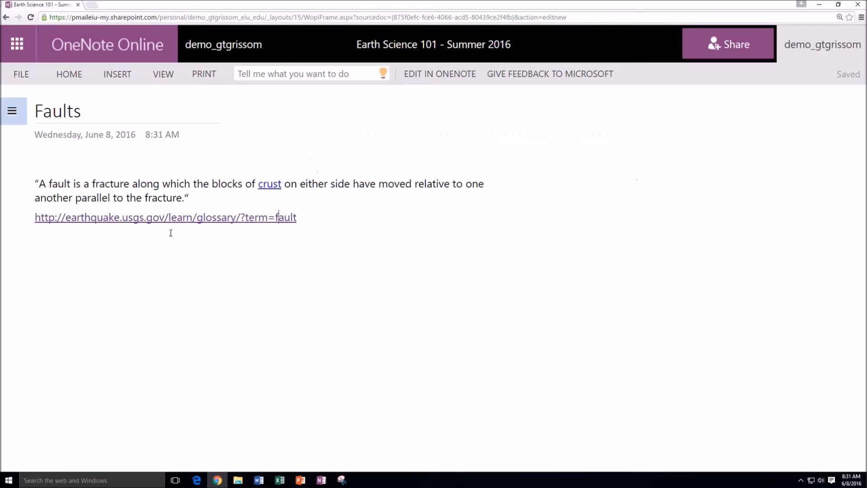
pyautogui.click(286, 348)
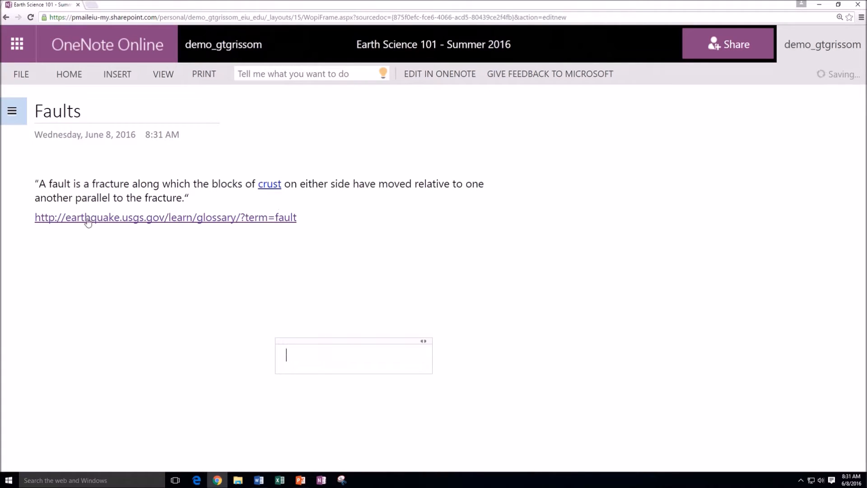
# Add another page to the Earthquakes section, title it "Types of Faults" and move on to its body.
pyautogui.click(11, 113)
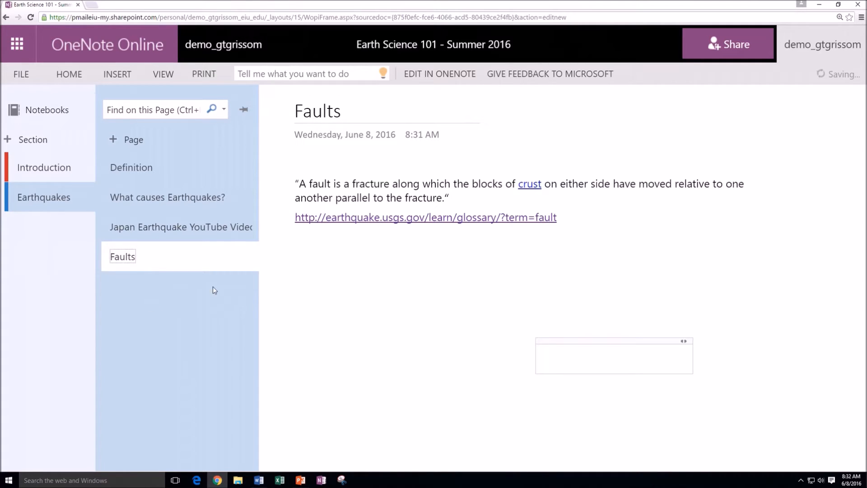
pyautogui.click(141, 140)
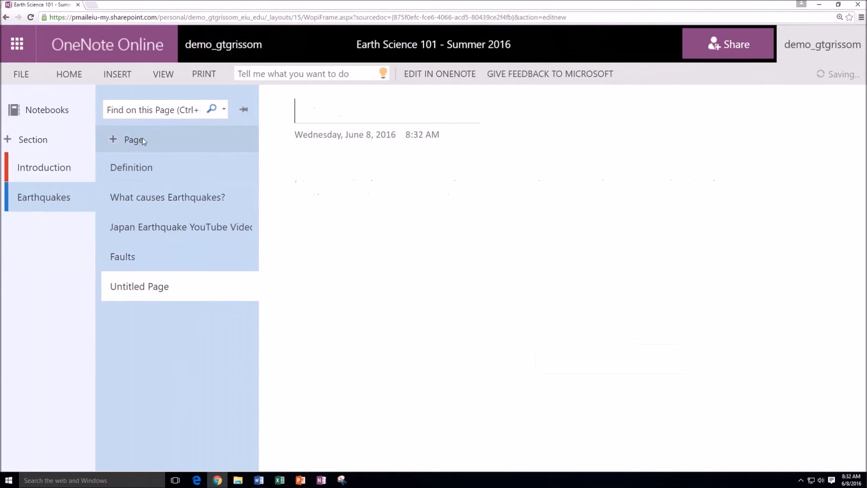
pyautogui.write('T')
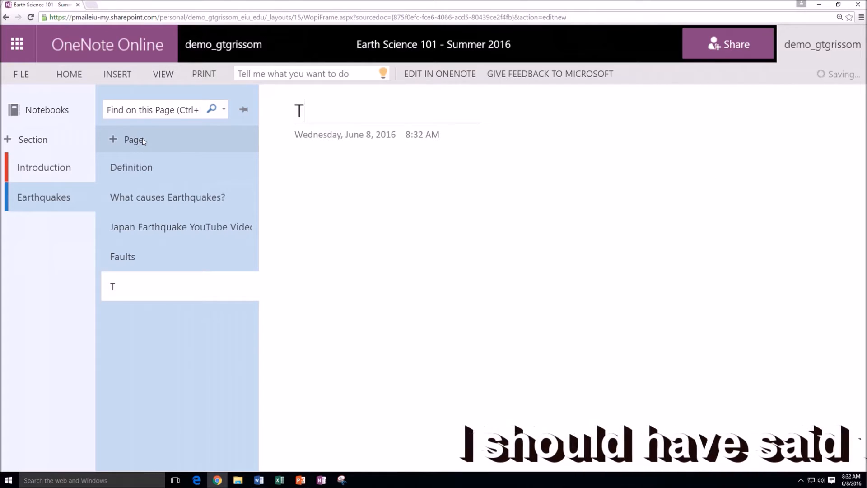
pyautogui.write('ypes of Faults')
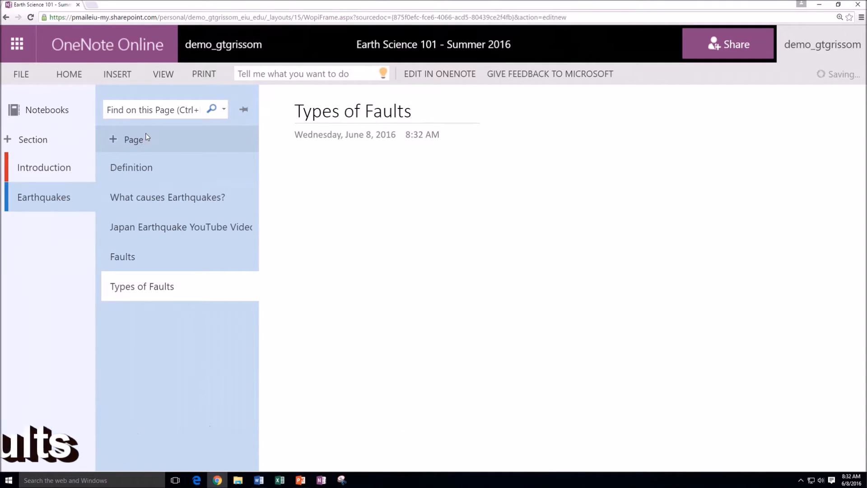
pyautogui.press('Return')
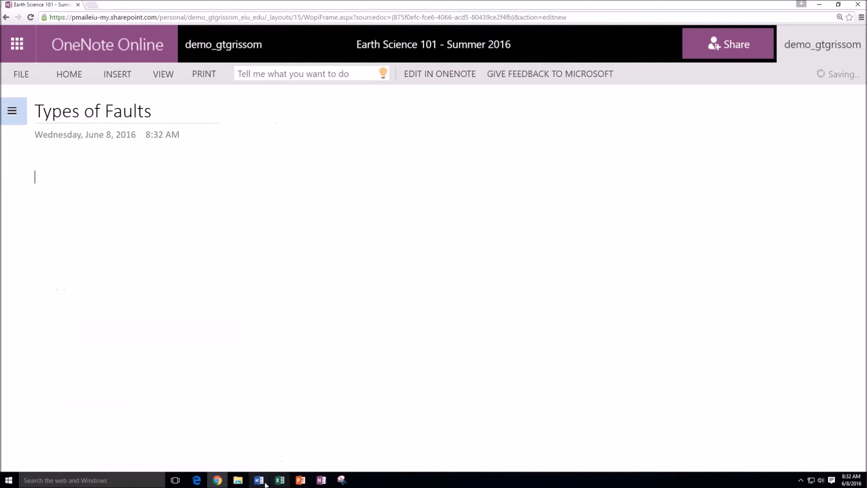
# Copy the "Types of Faults" heading, its three fault types and the faults.pdf link from Word and paste them into the new OneNote page.
pyautogui.click(258, 479)
pyautogui.moveTo(172, 253); pyautogui.dragTo(560, 355)
pyautogui.hotkey('ctrl', 'c')
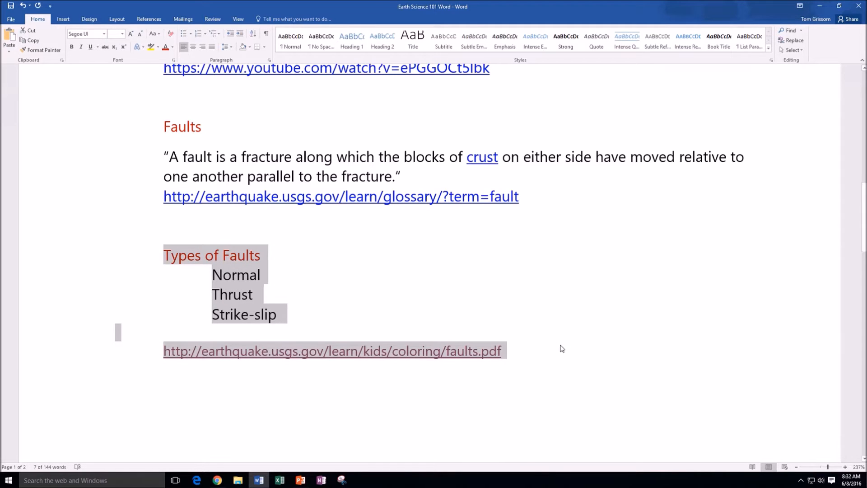
pyautogui.click(217, 480)
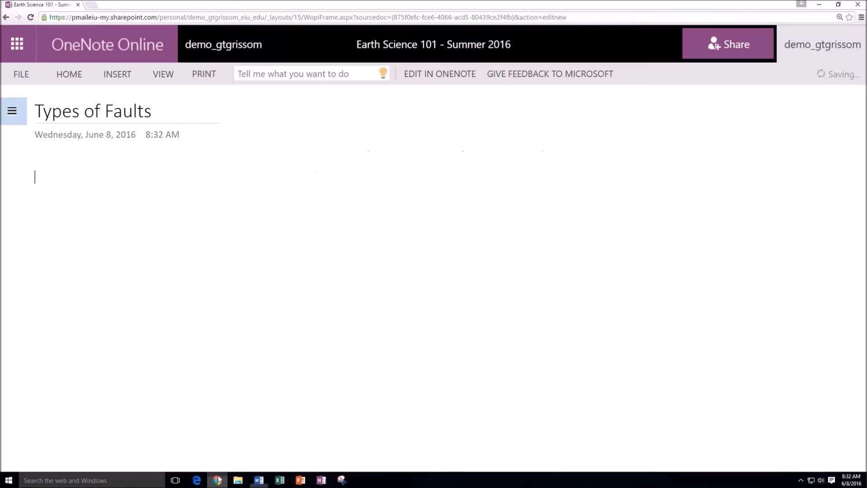
pyautogui.hotkey('ctrl', 'v')
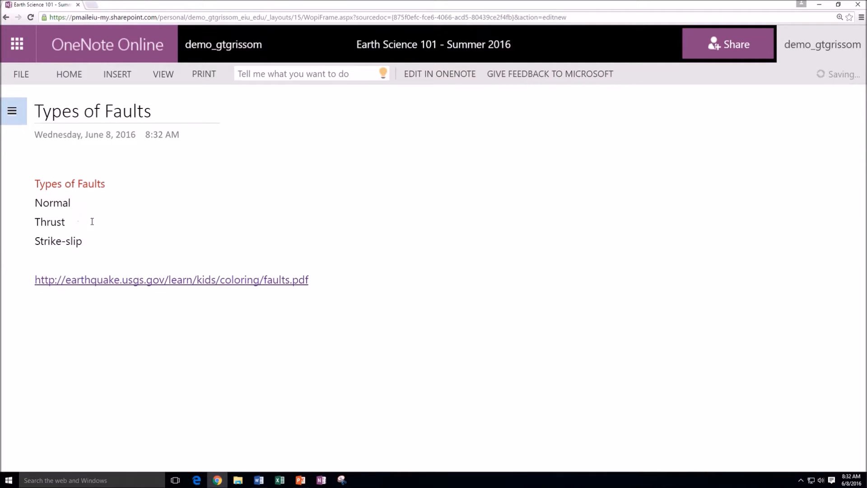
# Format the Normal, Thrust and Strike-slip lines as a numbered list.
pyautogui.moveTo(38, 202); pyautogui.dragTo(71, 204)
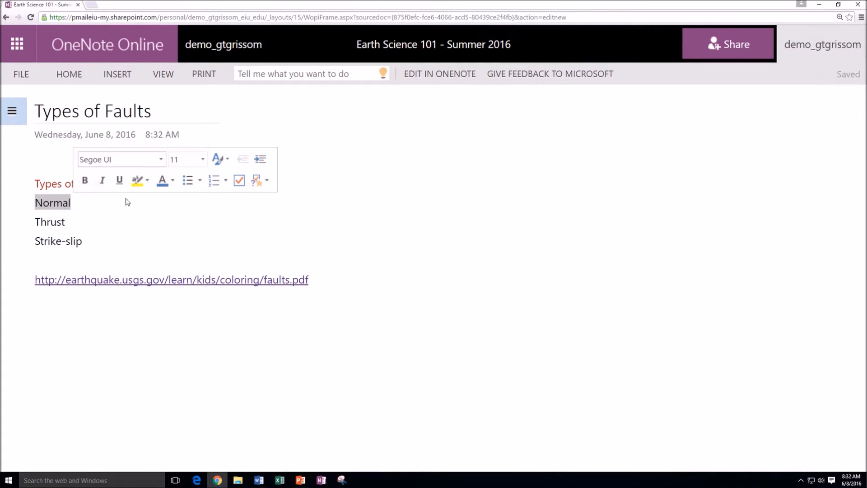
pyautogui.moveTo(35, 203); pyautogui.dragTo(86, 240)
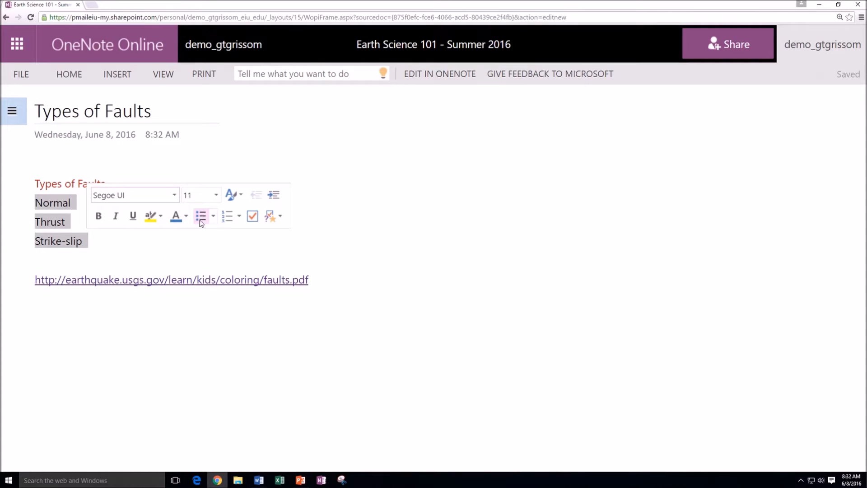
pyautogui.click(227, 217)
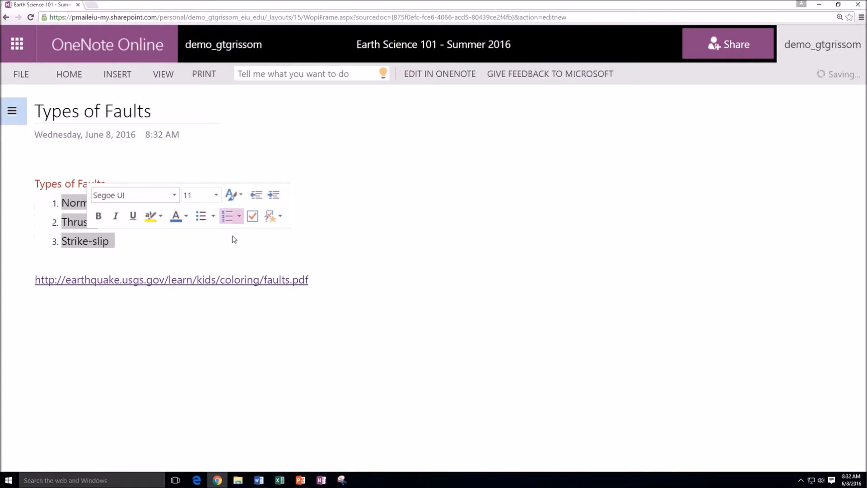
pyautogui.click(163, 229)
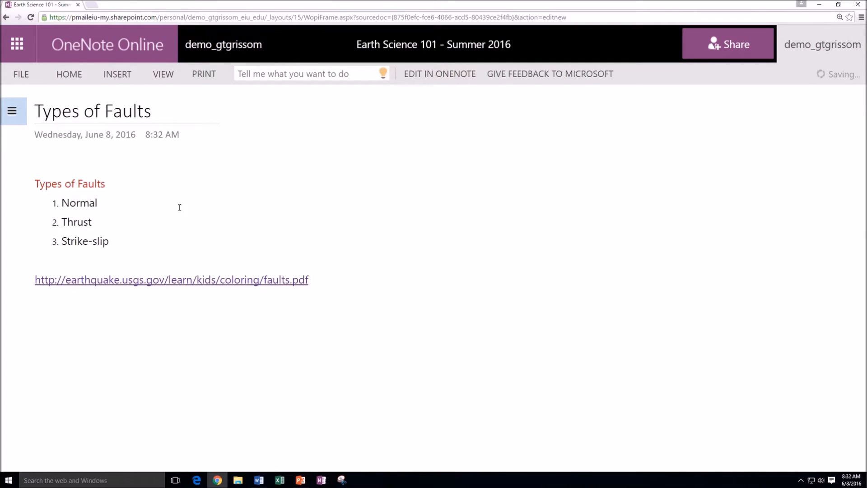
# Open the faults.pdf link and capture its whole Types of Faults diagram with the Snipping Tool.
pyautogui.click(241, 282)
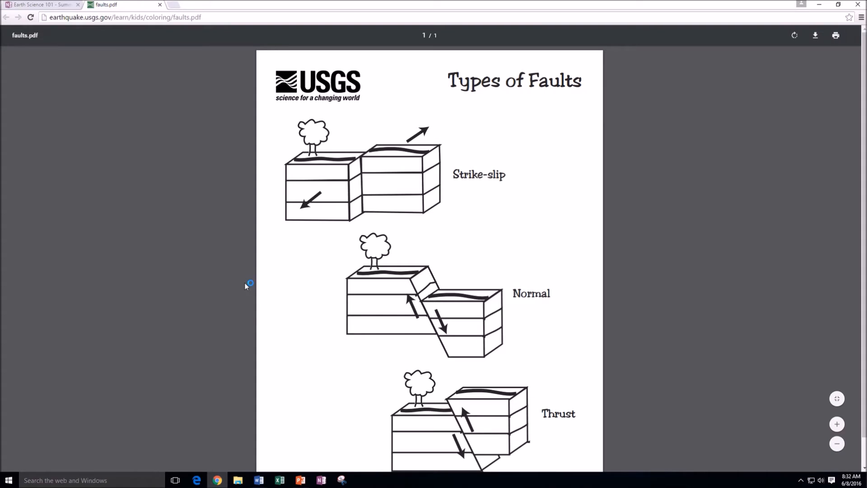
pyautogui.hotkey('ctrl', '-')
pyautogui.hotkey('ctrl', '-')
pyautogui.hotkey('ctrl', '-')
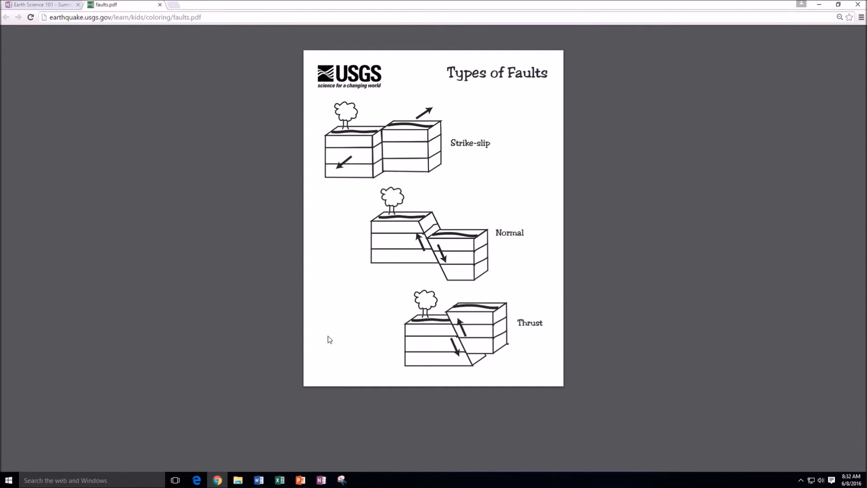
pyautogui.click(342, 479)
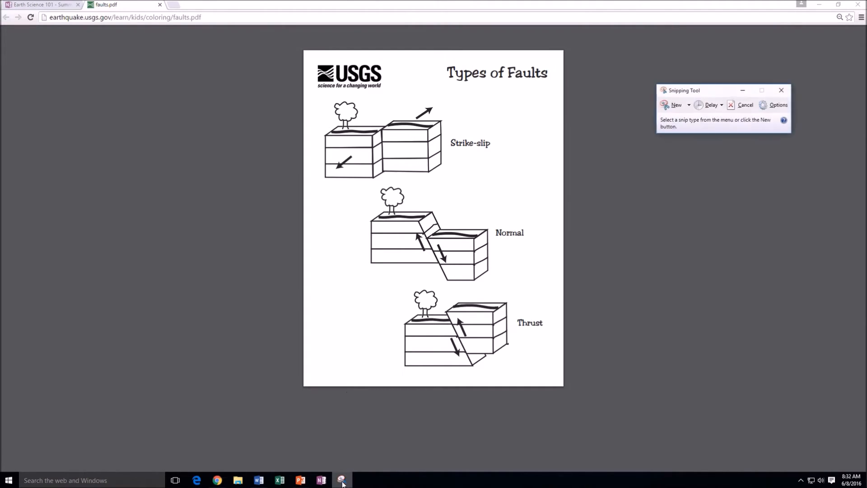
pyautogui.click(673, 105)
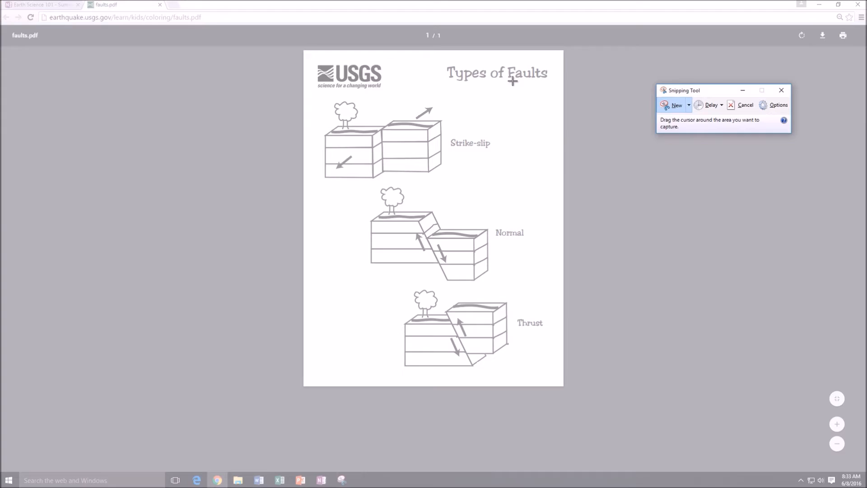
pyautogui.moveTo(311, 54); pyautogui.dragTo(555, 377)
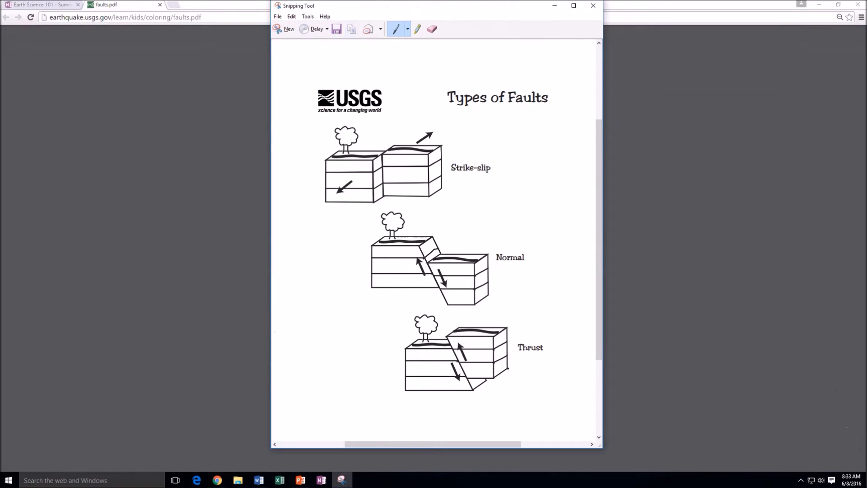
# Return to the Types of Faults page in OneNote Online and paste the captured diagram below the faults.pdf link.
pyautogui.click(217, 480)
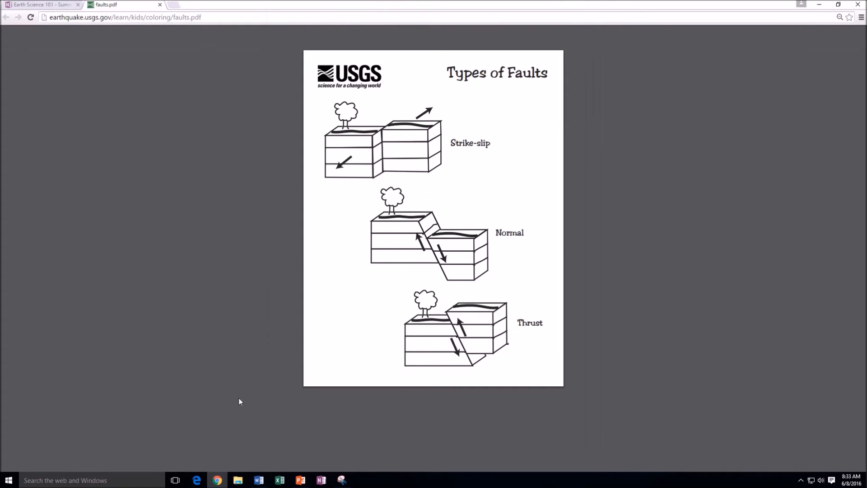
pyautogui.click(54, 5)
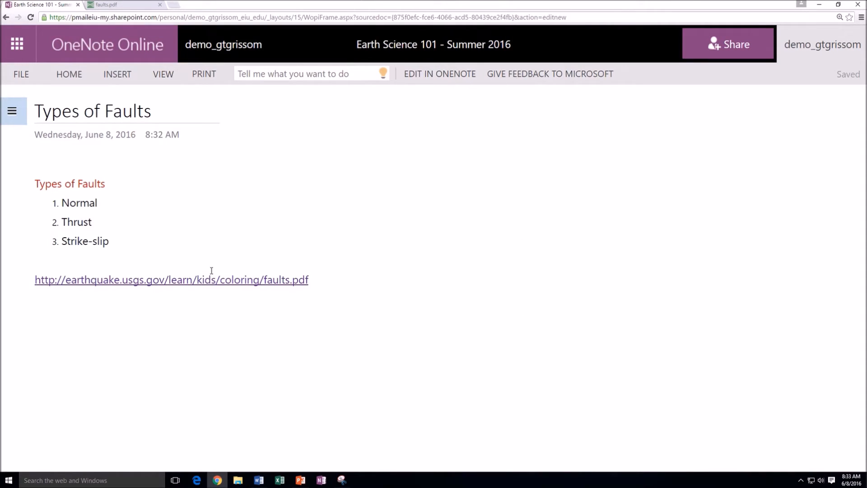
pyautogui.hotkey('ctrl', 'v')
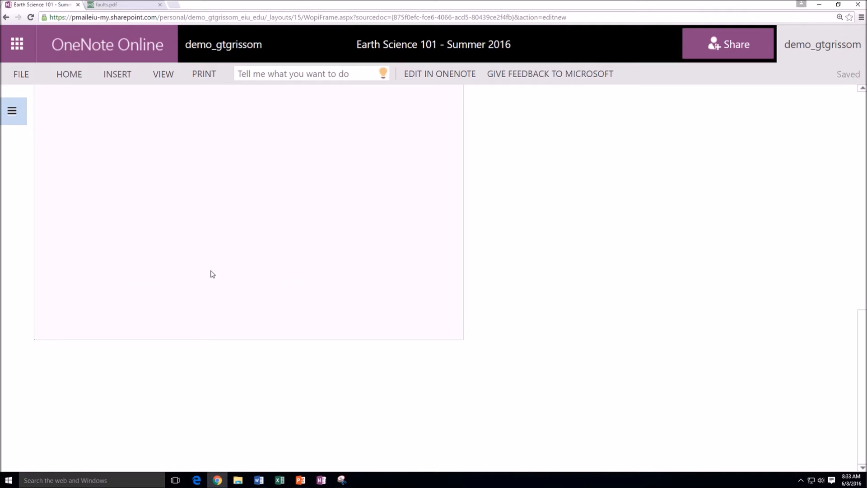
pyautogui.scroll(12, 523, 304)
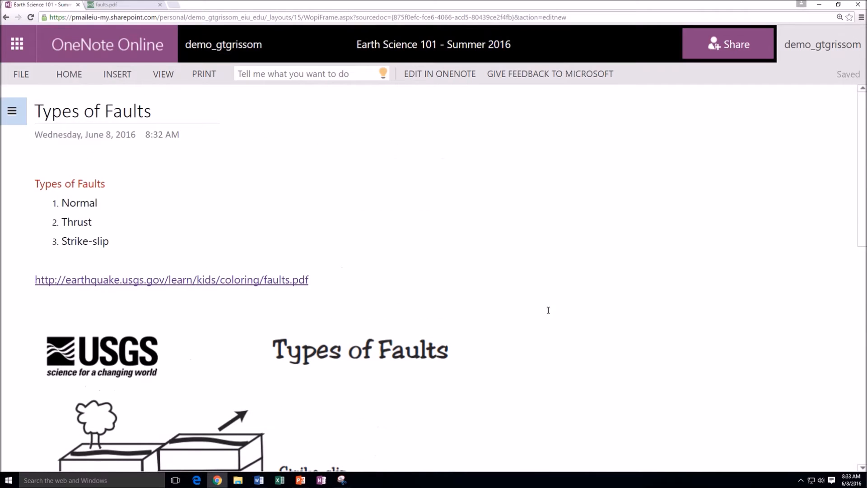
# Shrink the pasted fault diagram proportionally until it is slightly narrower than the faults.pdf link above it.
pyautogui.scroll(-9, 548, 310)
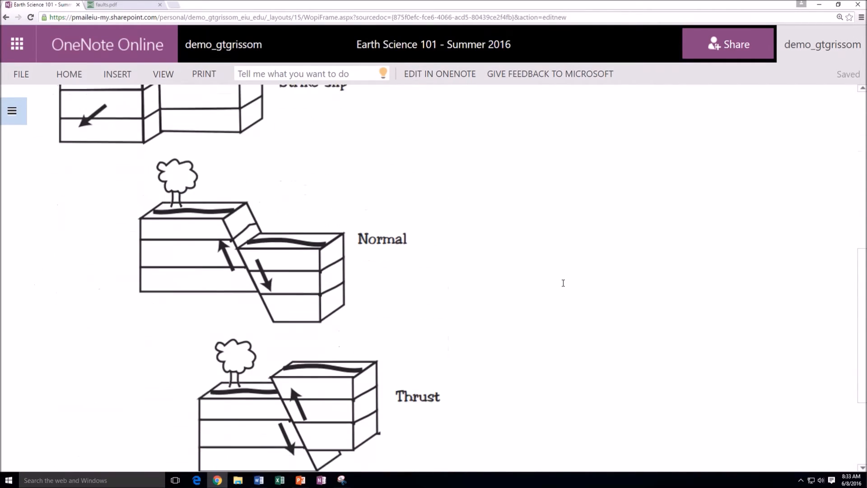
pyautogui.scroll(-3, 563, 282)
pyautogui.click(254, 263)
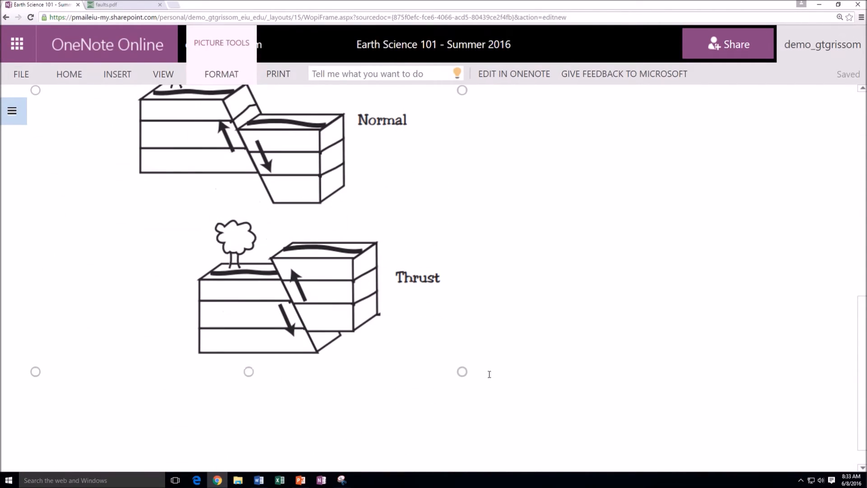
pyautogui.moveTo(460, 372); pyautogui.dragTo(368, 302)
pyautogui.scroll(9, 399, 304)
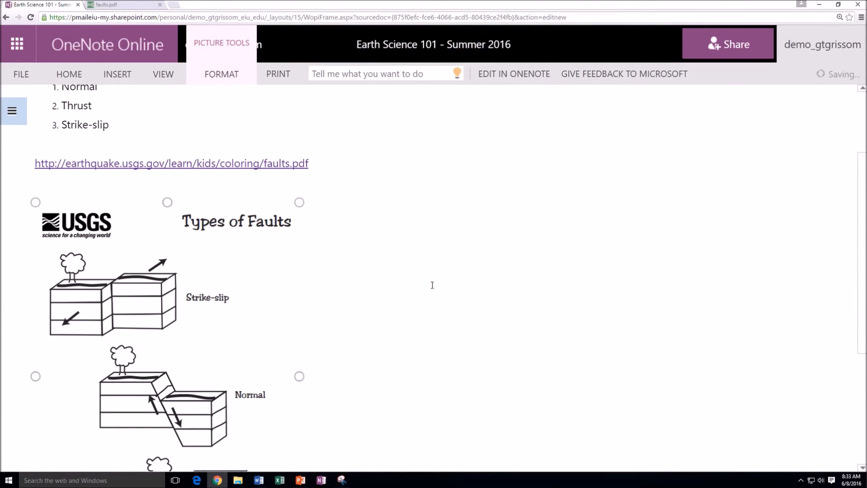
pyautogui.scroll(-1, 432, 285)
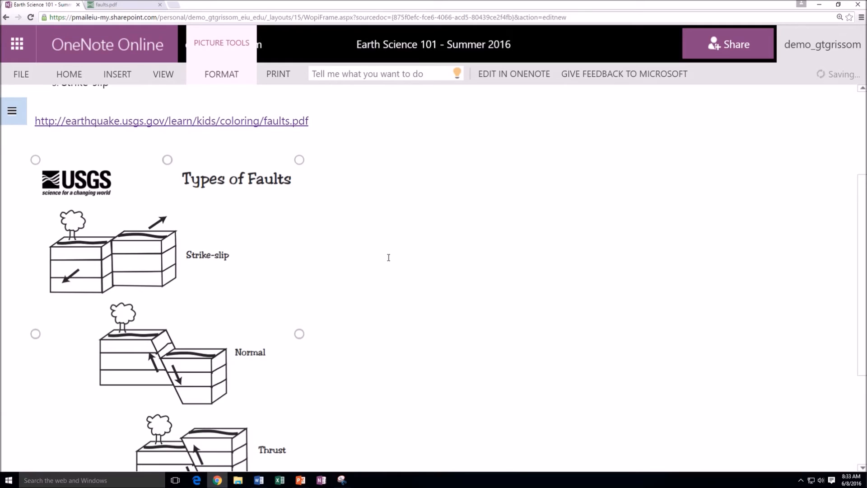
pyautogui.scroll(4, 388, 257)
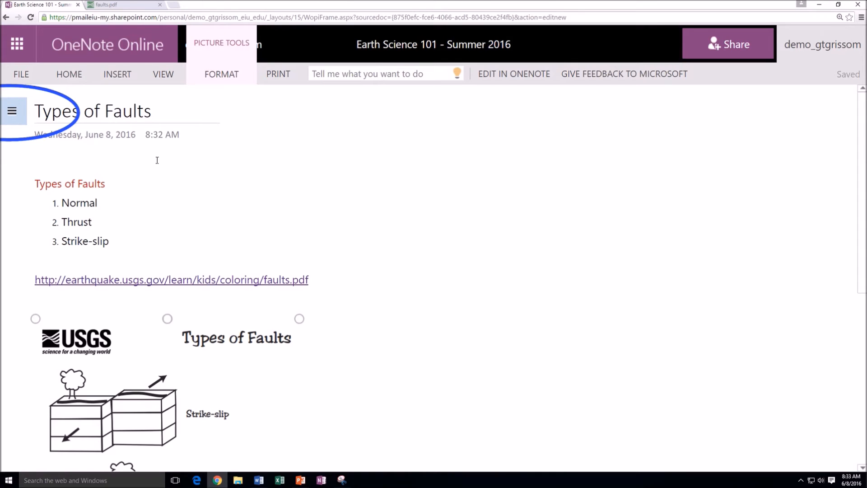
# Show the notebook's navigation and review the pages of the Introduction and Earthquakes sections, ending on Types of Faults.
pyautogui.click(13, 112)
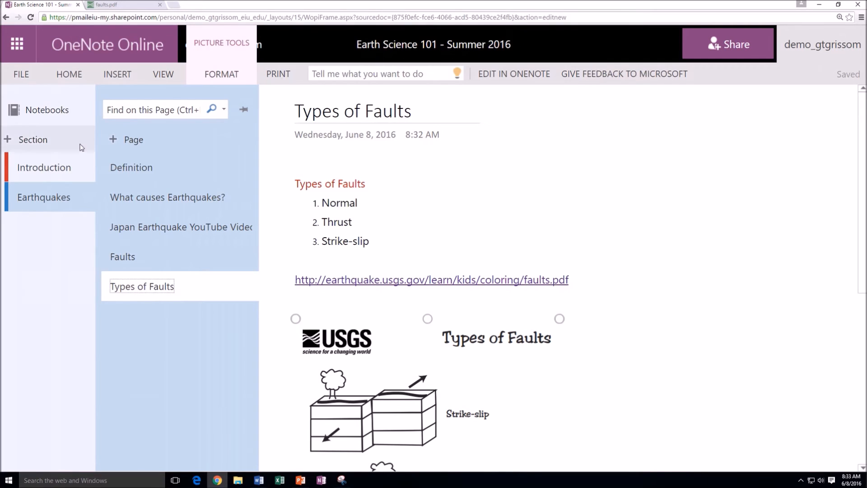
pyautogui.click(20, 168)
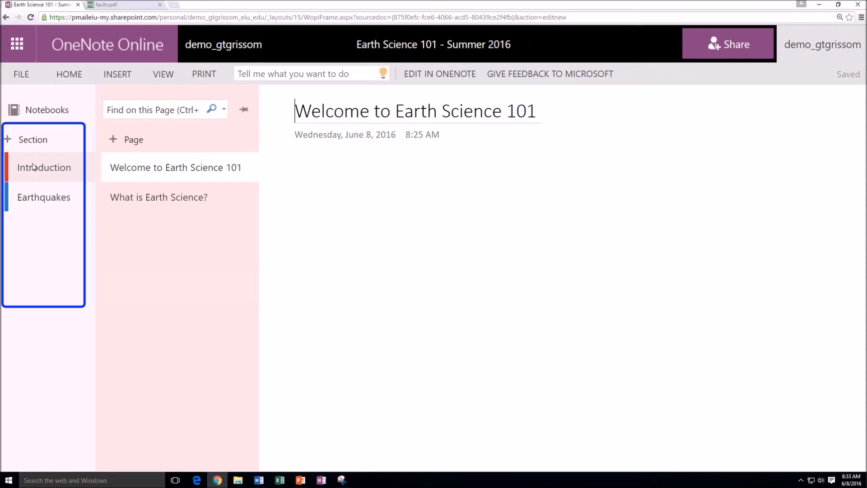
pyautogui.click(152, 202)
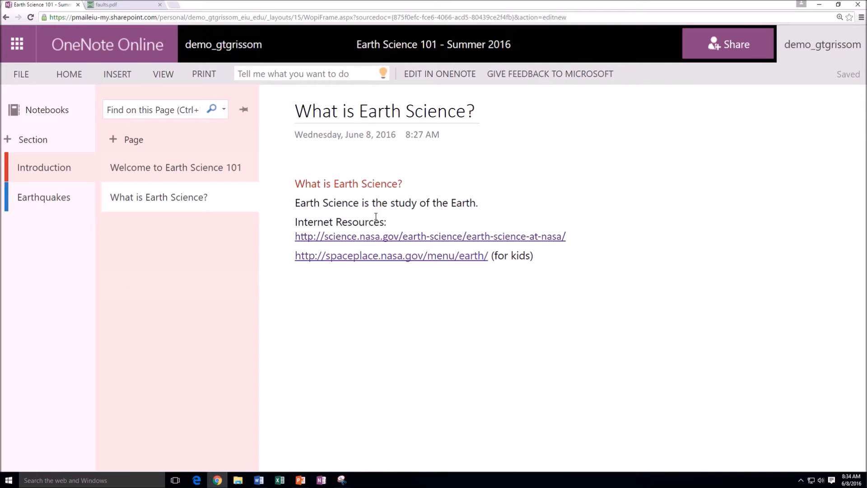
pyautogui.click(45, 200)
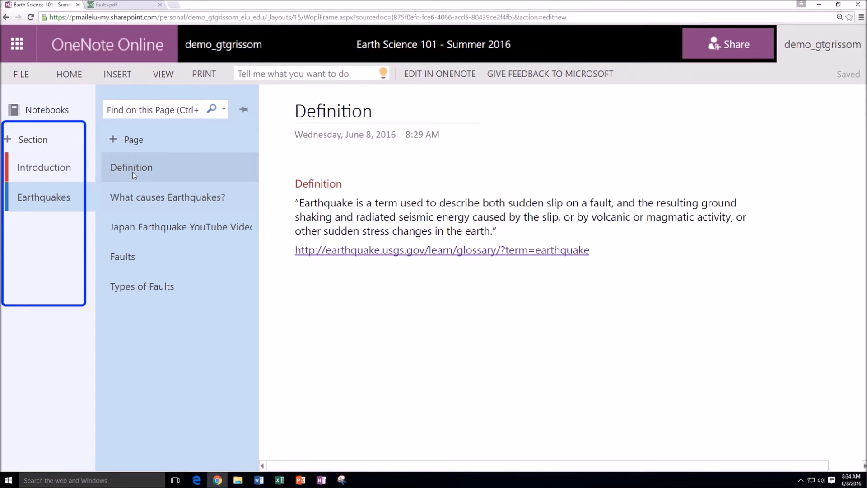
pyautogui.click(131, 198)
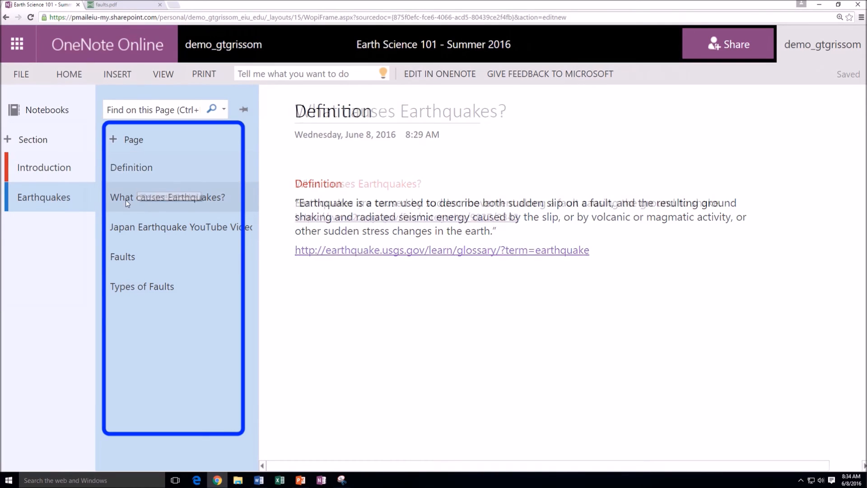
pyautogui.click(148, 228)
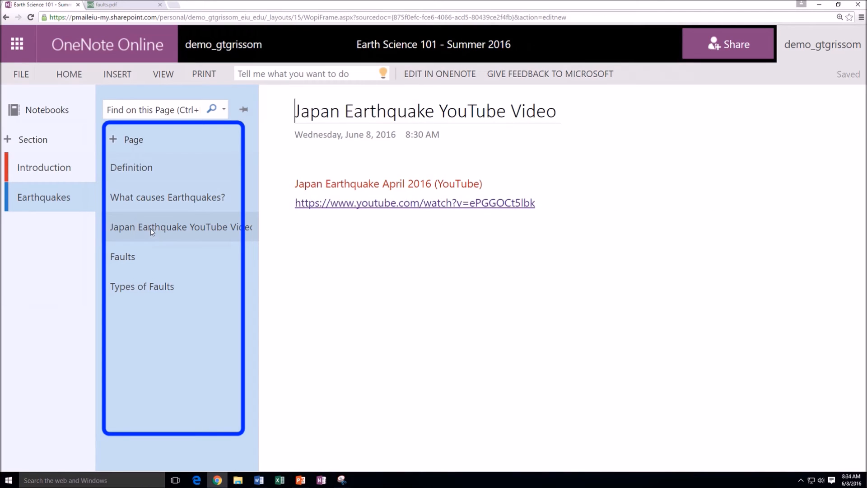
pyautogui.click(133, 263)
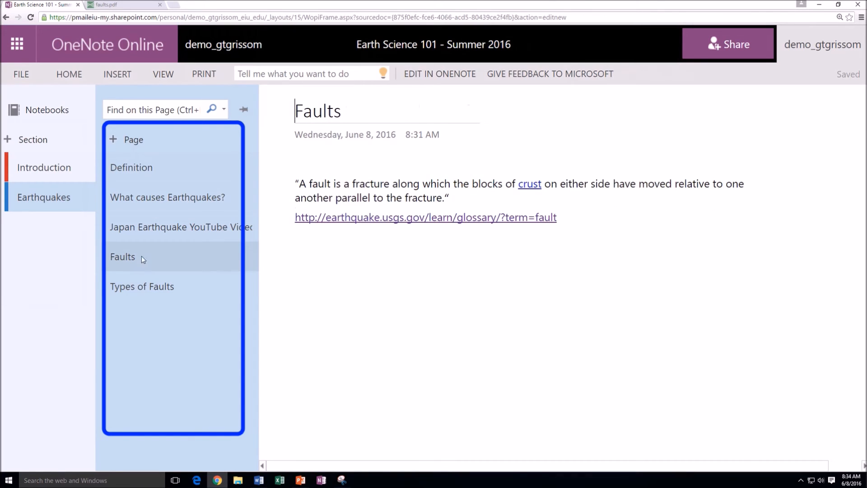
pyautogui.click(142, 286)
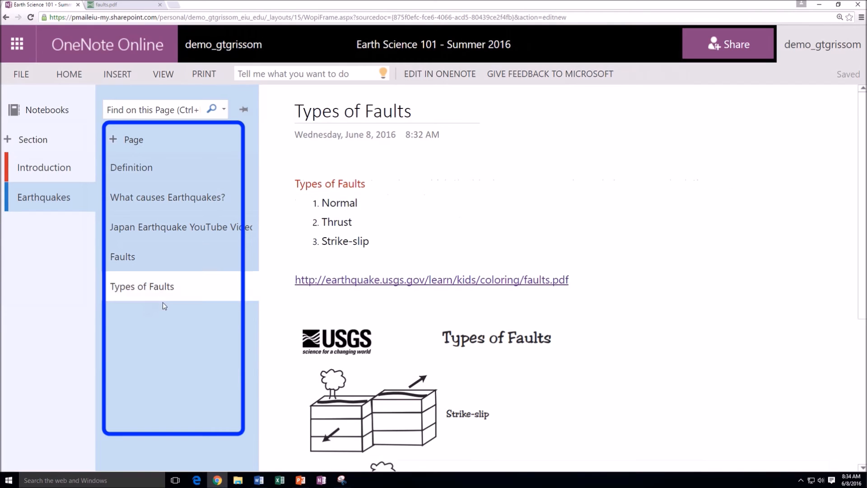
# Switch to the Word document and read through the rest of its course outline, from Fault Animation to the closing lines.
pyautogui.click(261, 481)
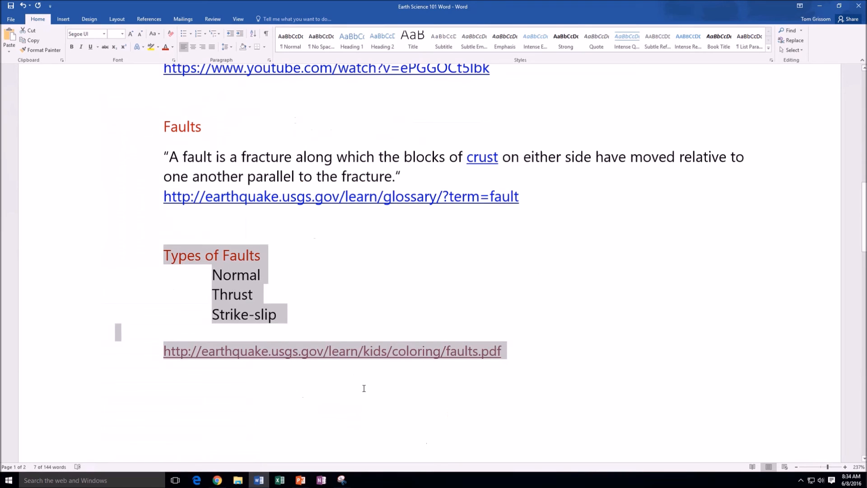
pyautogui.click(348, 294)
pyautogui.scroll(5, 359, 290)
pyautogui.scroll(-9, 360, 290)
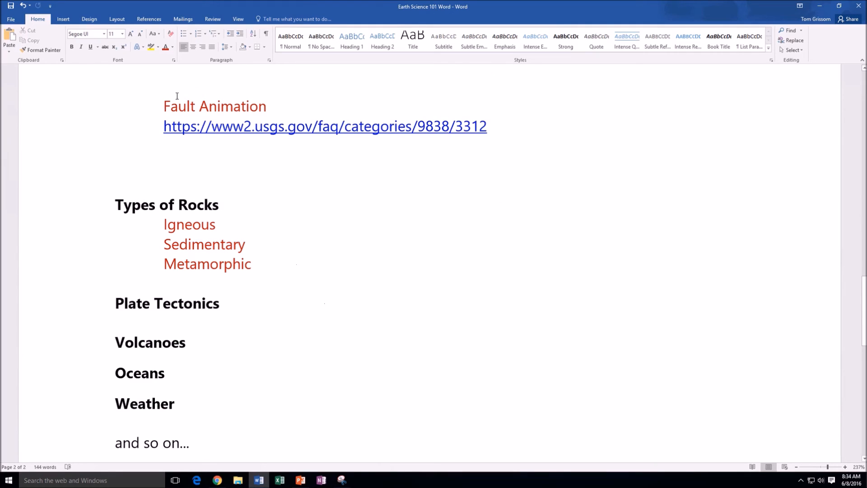
pyautogui.scroll(-2, 341, 235)
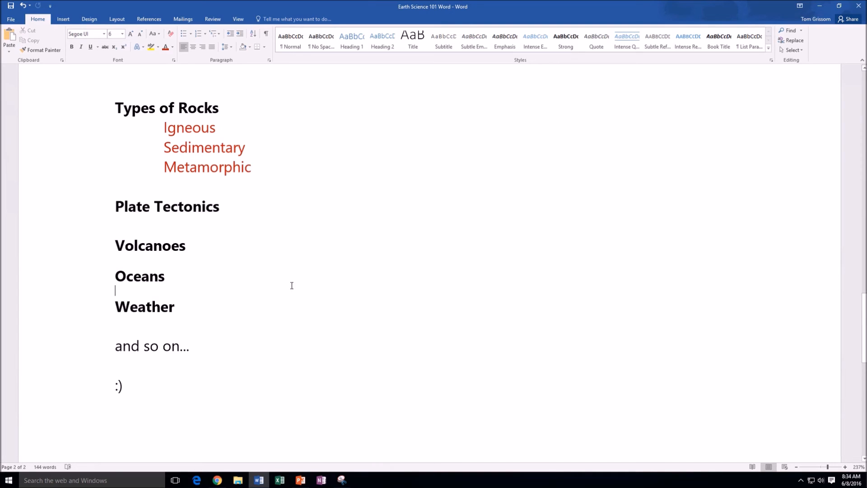
pyautogui.scroll(-3, 289, 289)
pyautogui.scroll(9, 294, 289)
pyautogui.scroll(15, 297, 289)
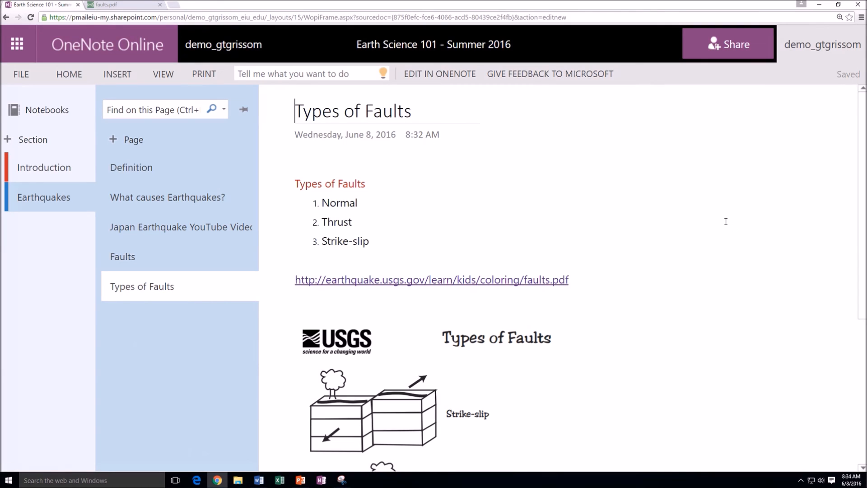
# View the Office 365 app launcher from the Types of Faults page and close it again.
pyautogui.scroll(-1, 743, 209)
pyautogui.scroll(1, 742, 209)
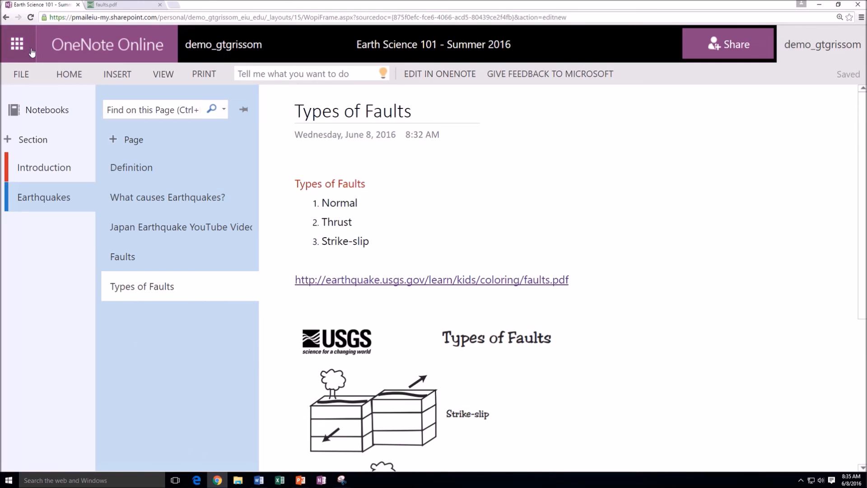
pyautogui.click(16, 46)
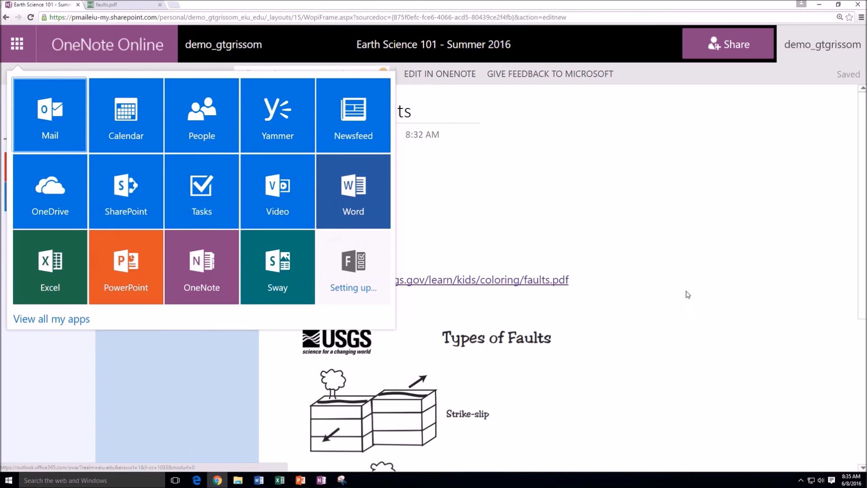
pyautogui.click(734, 292)
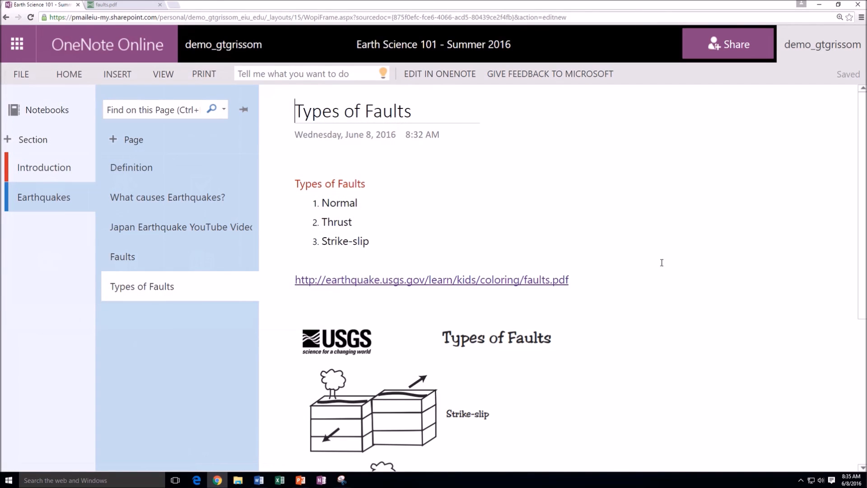